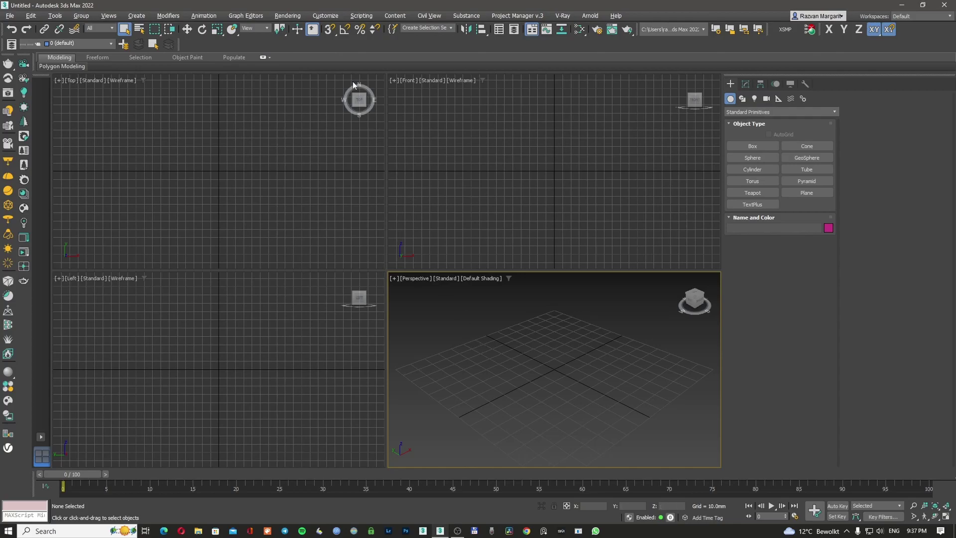
- Look at the Units Setup dialog and close it without changes
left_click(325, 15)
left_click(347, 170)
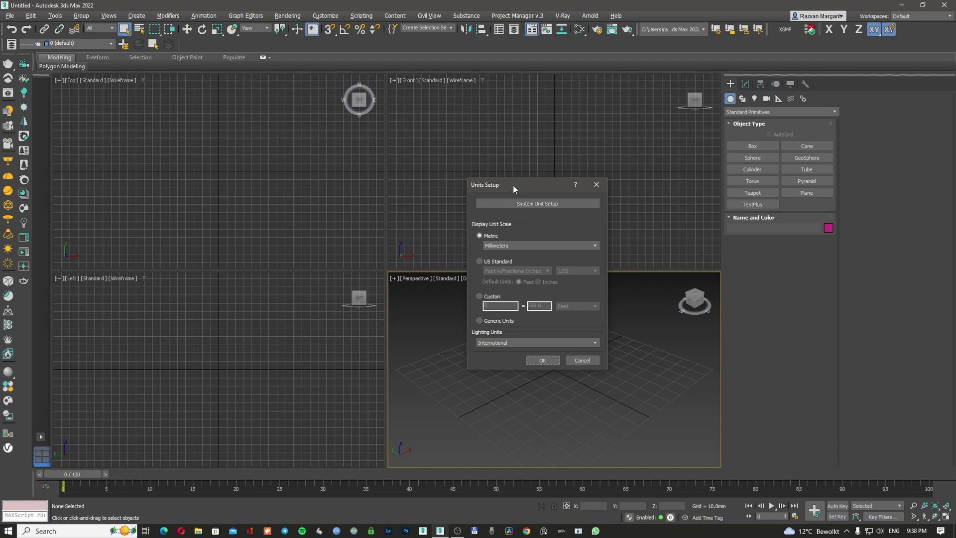
left_click(596, 184)
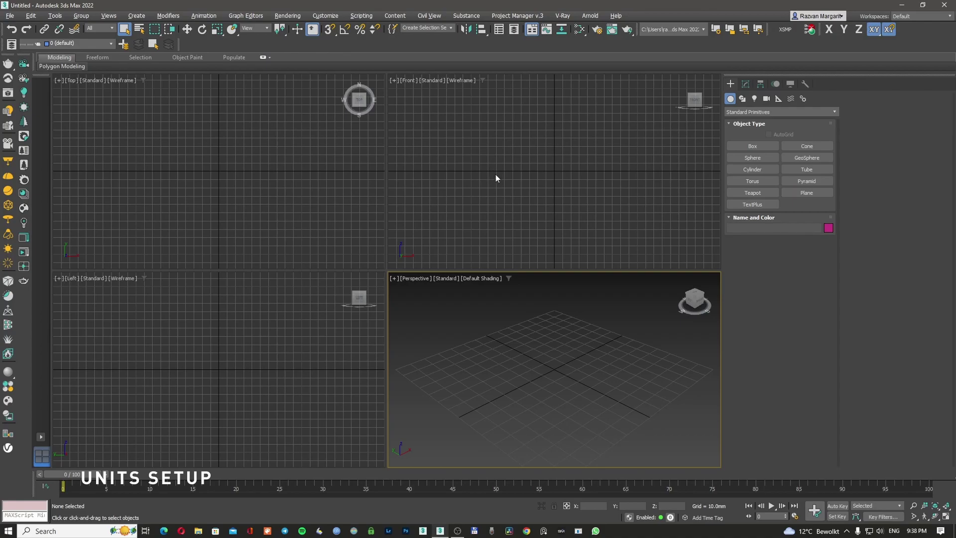
- Set display units to Generic Units, keep the system unit at 1 Unit = 1.0 Millimeters
left_click(325, 15)
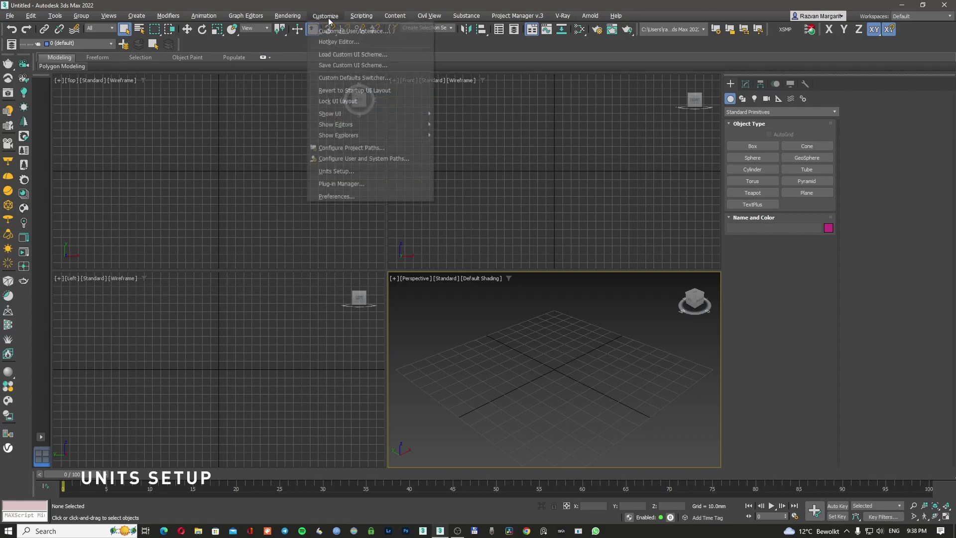
left_click(348, 168)
left_click_drag(459, 178, 544, 167)
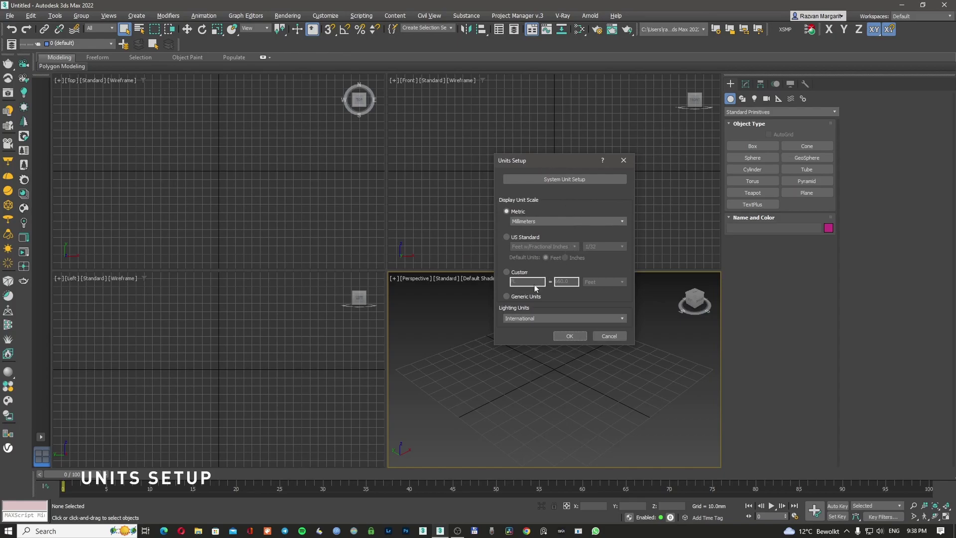
left_click(521, 296)
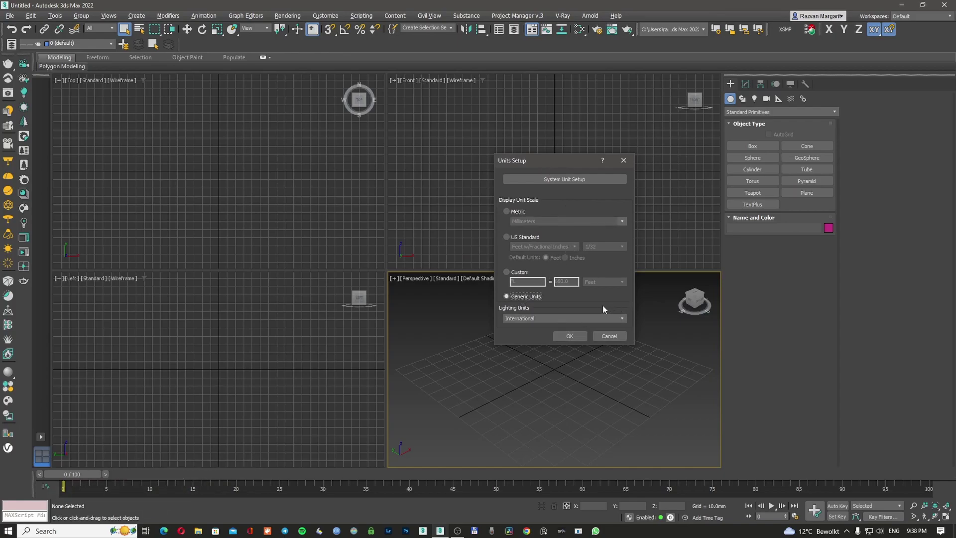
left_click(562, 180)
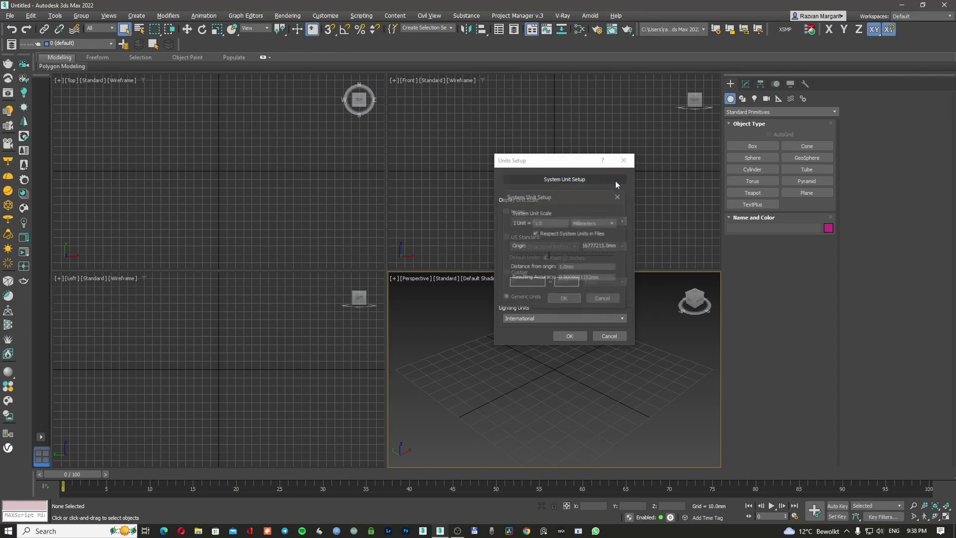
left_click(599, 224)
left_click(584, 249)
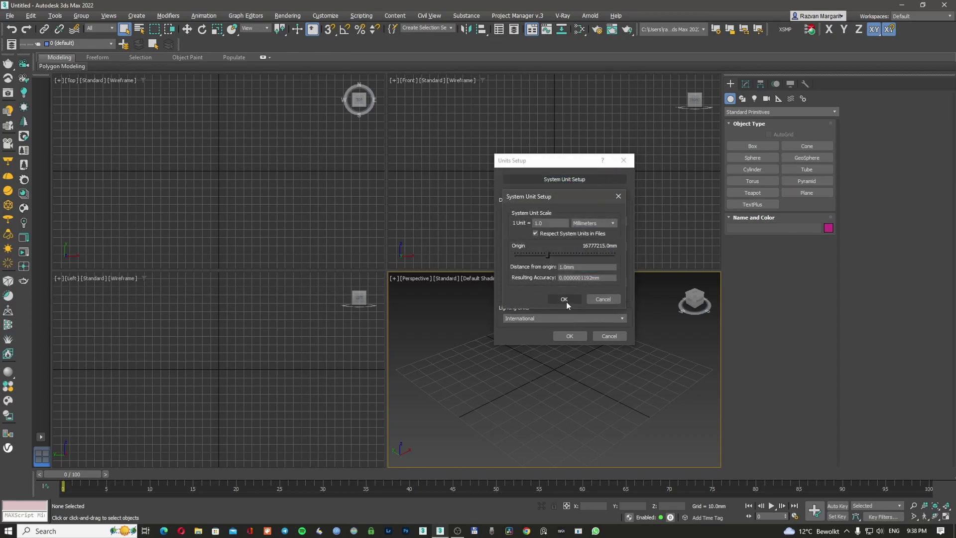
left_click(564, 299)
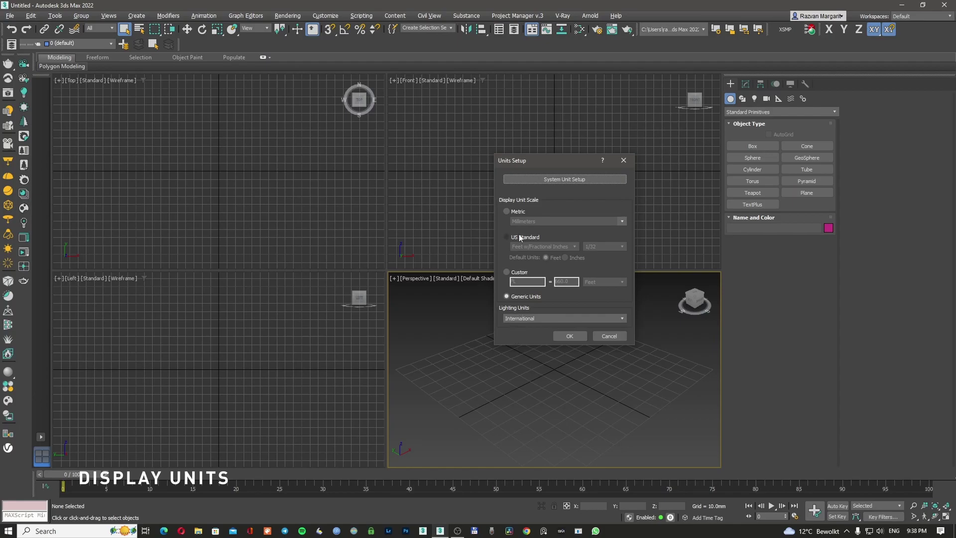
left_click_drag(562, 168, 556, 137)
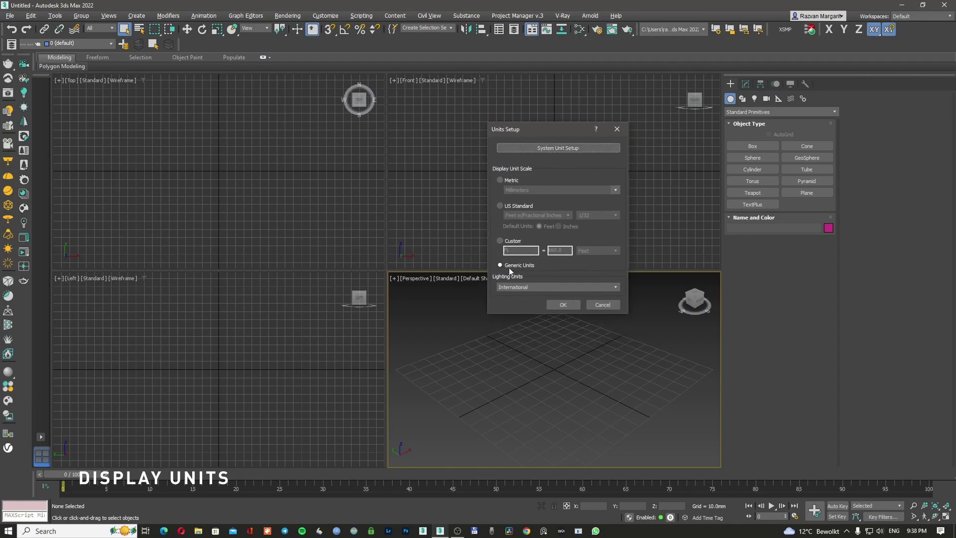
left_click(568, 305)
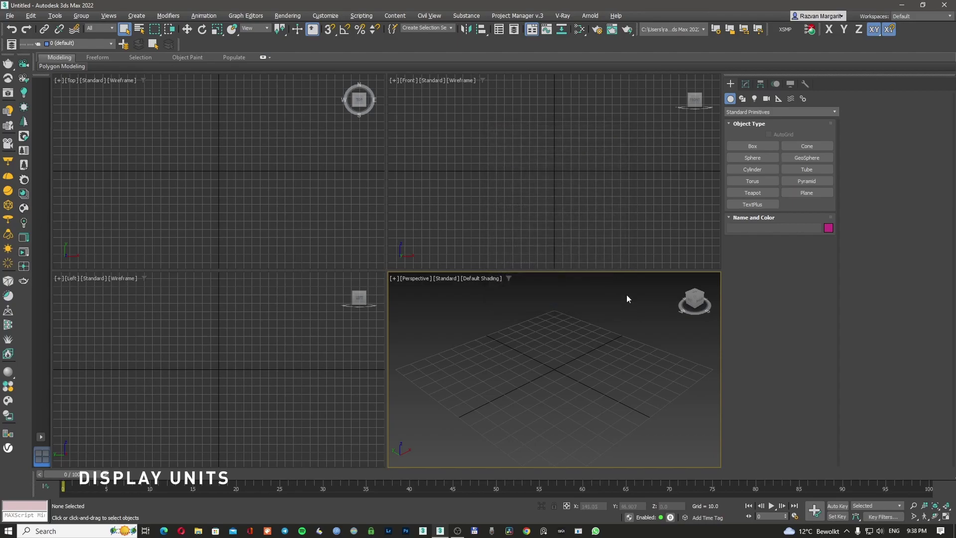
- Create a sphere at the grid centre with radius 50
left_click(752, 158)
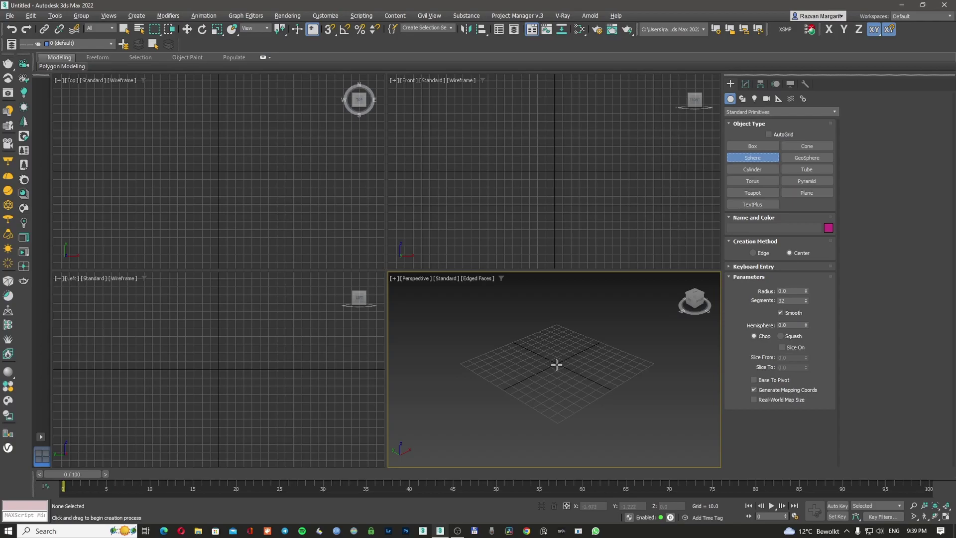
left_click_drag(556, 365, 582, 369)
double_click(792, 291)
type("50")
key("Return")
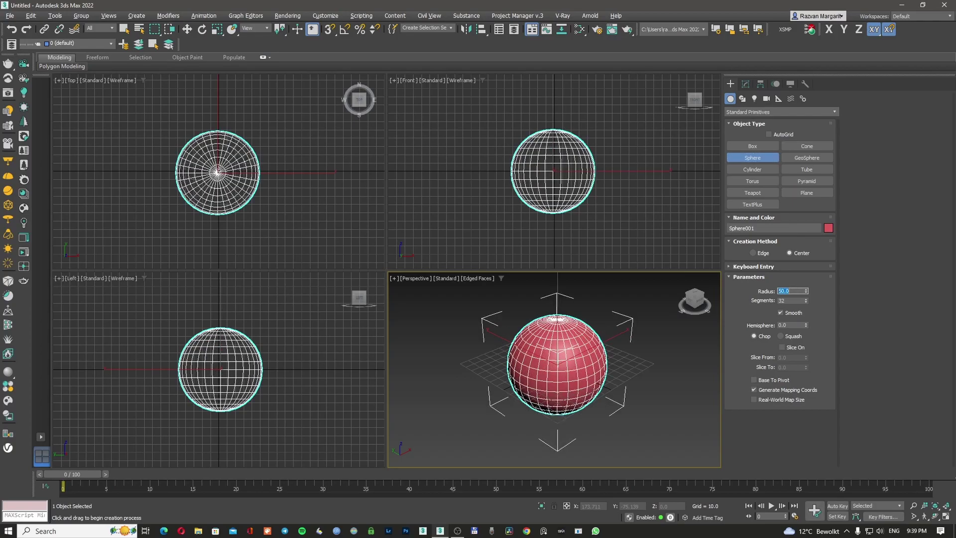
- Maximize the Perspective view, select the sphere and show its radius in the Modify panel
key("alt+w")
key("w")
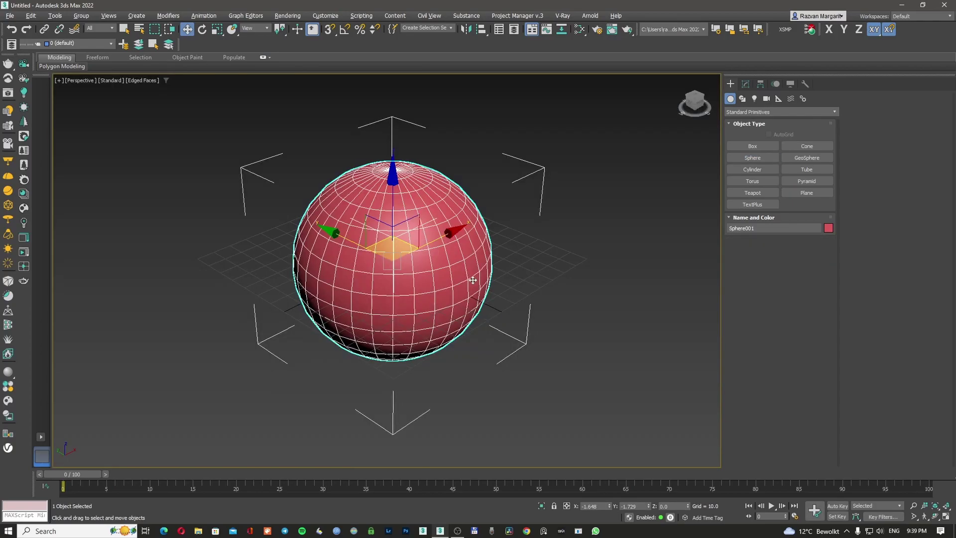
scroll(514, 325, "up", 3)
left_click(568, 175)
left_click(452, 251)
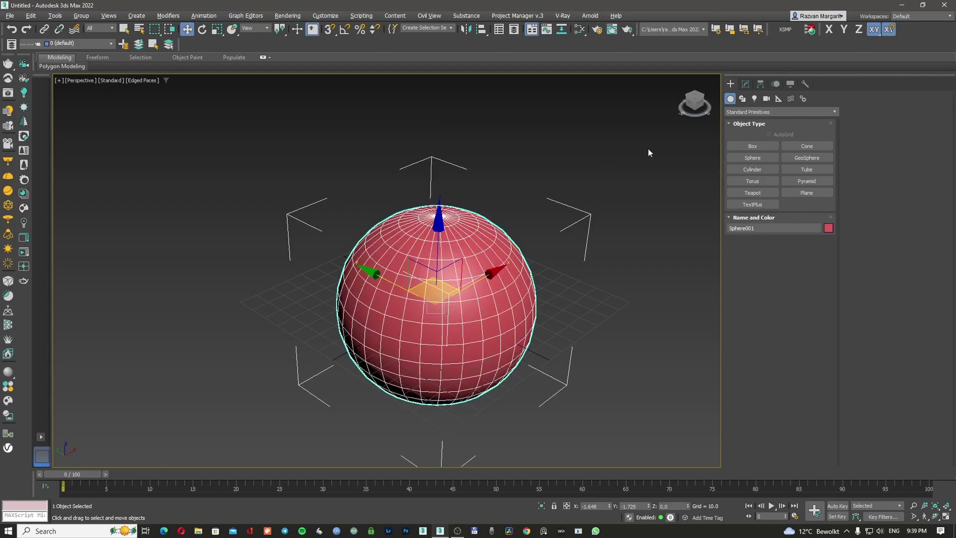
left_click(746, 84)
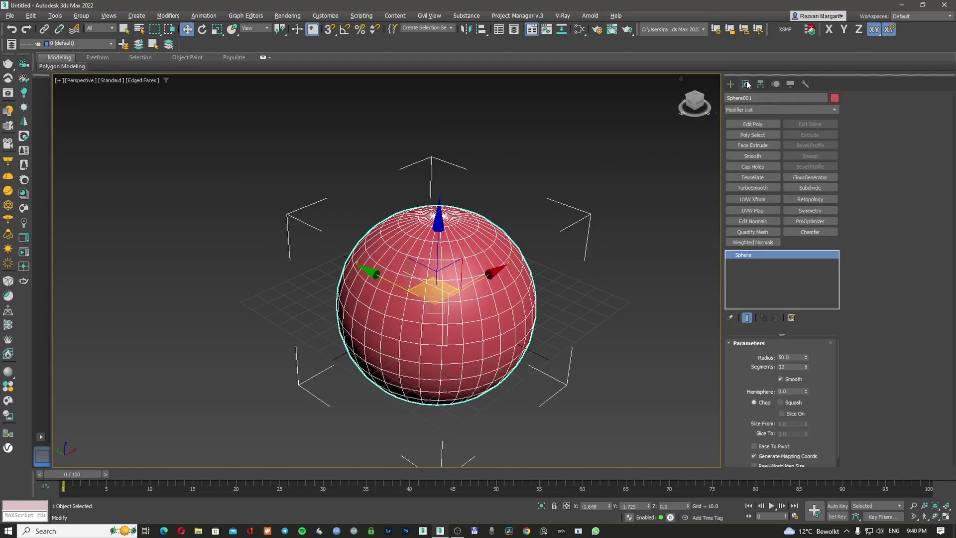
double_click(792, 357)
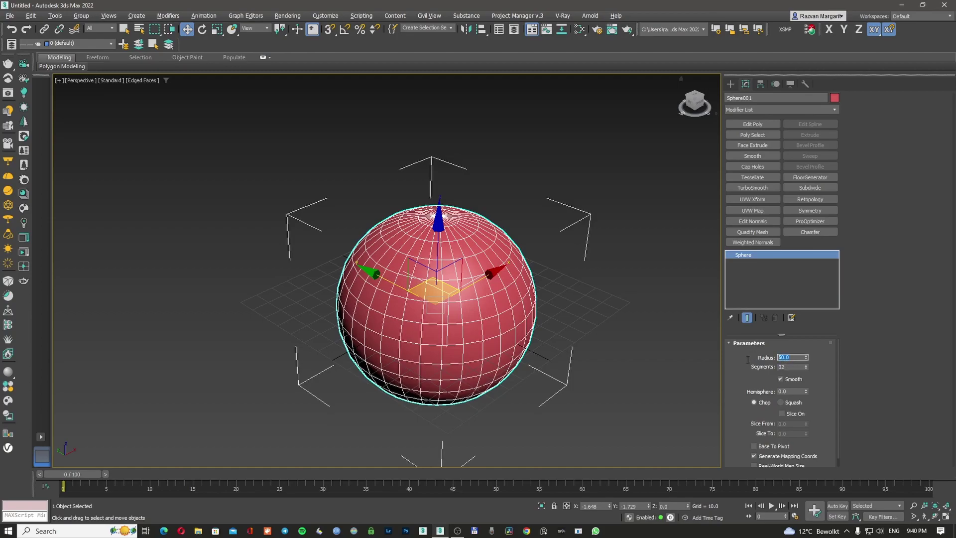
- Set display units to Metric Millimeters with International lighting units and check the radius
left_click(325, 16)
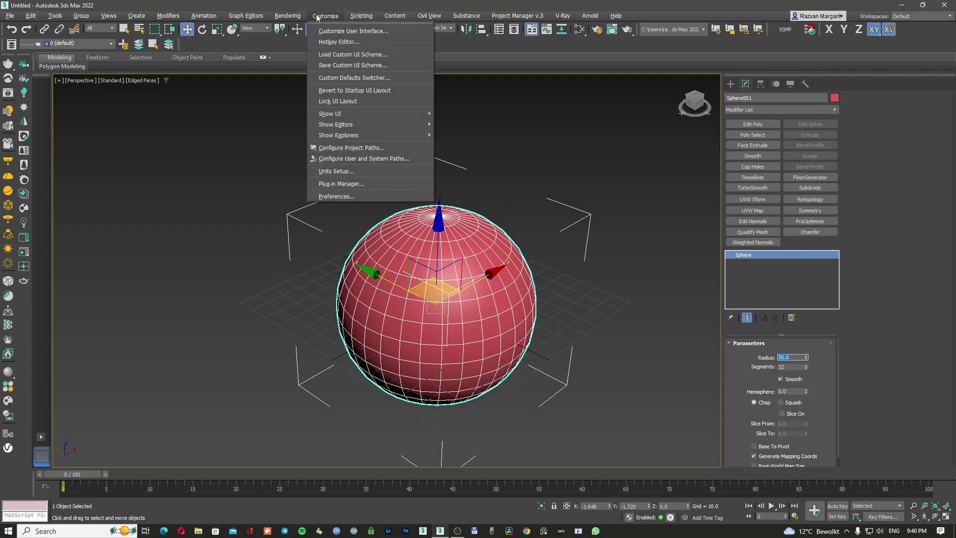
left_click(343, 171)
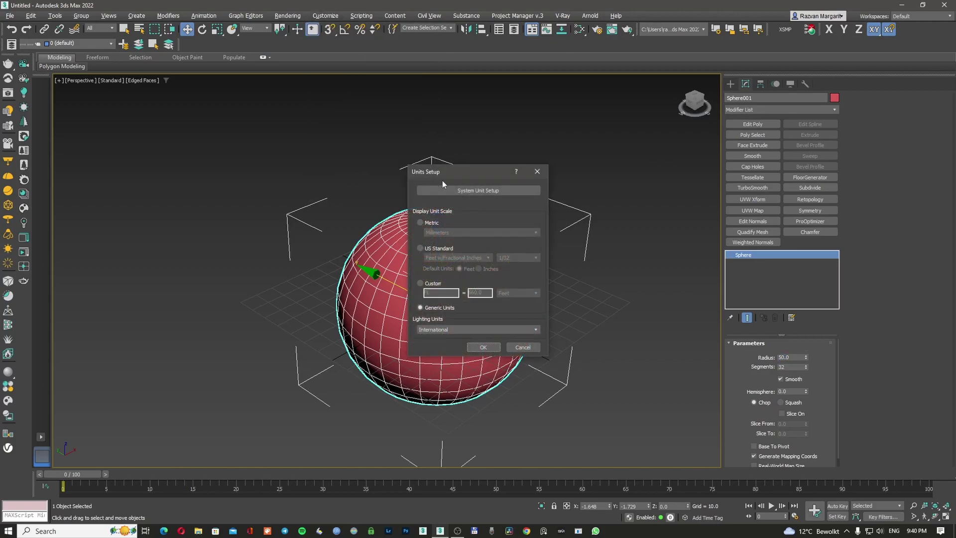
left_click_drag(466, 177, 193, 154)
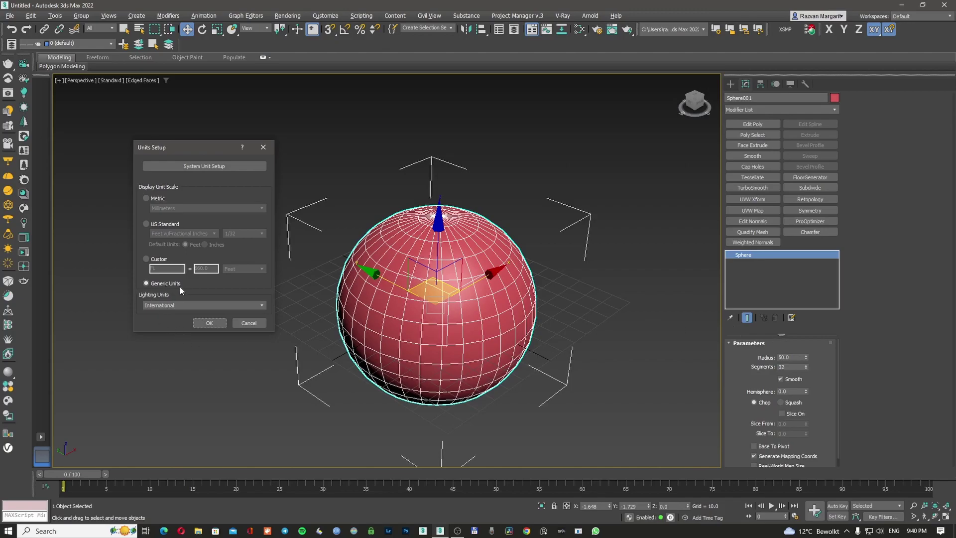
left_click(174, 305)
left_click(174, 306)
left_click(158, 200)
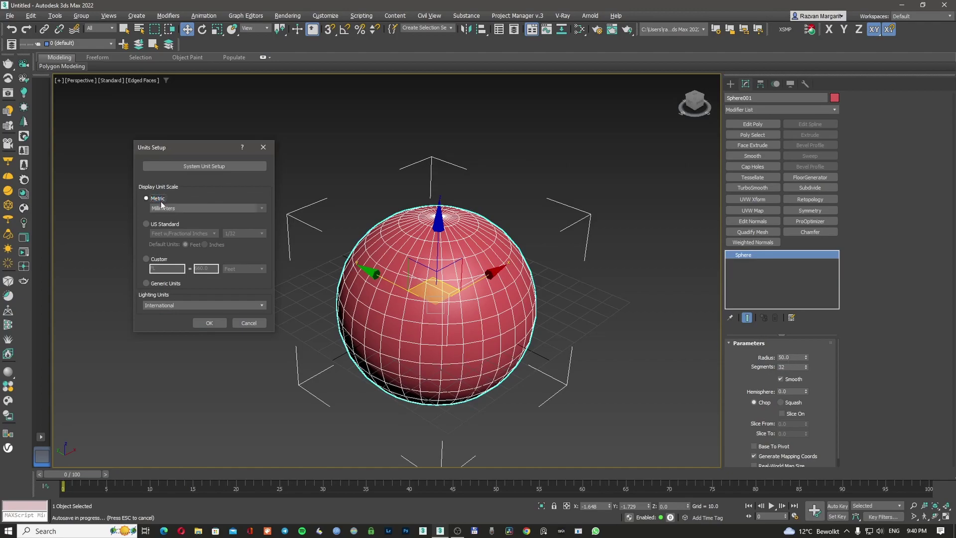
left_click(164, 208)
left_click(172, 219)
left_click(209, 324)
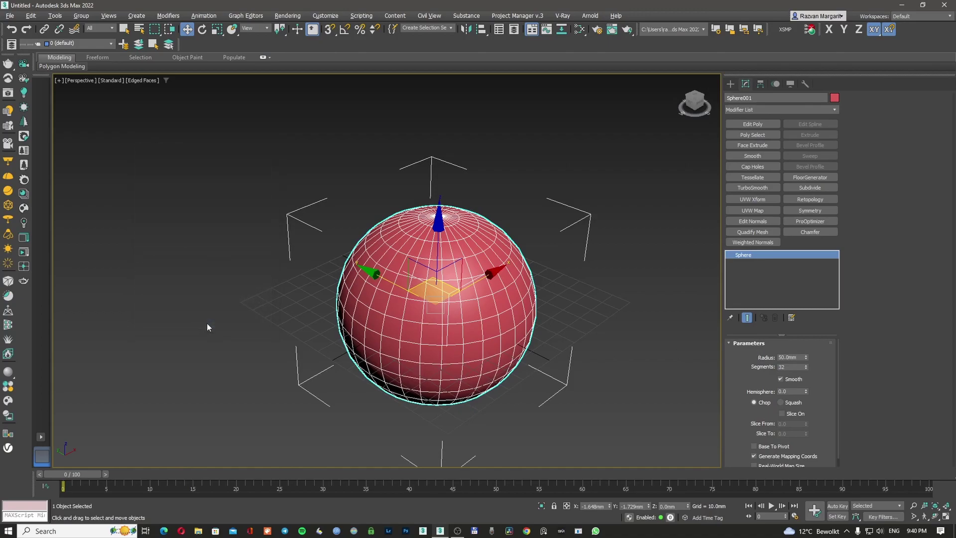
double_click(792, 358)
left_click(599, 334)
left_click(478, 319)
- Switch display units to Metric Centimeters and check the sphere's radius
left_click(325, 15)
left_click(346, 170)
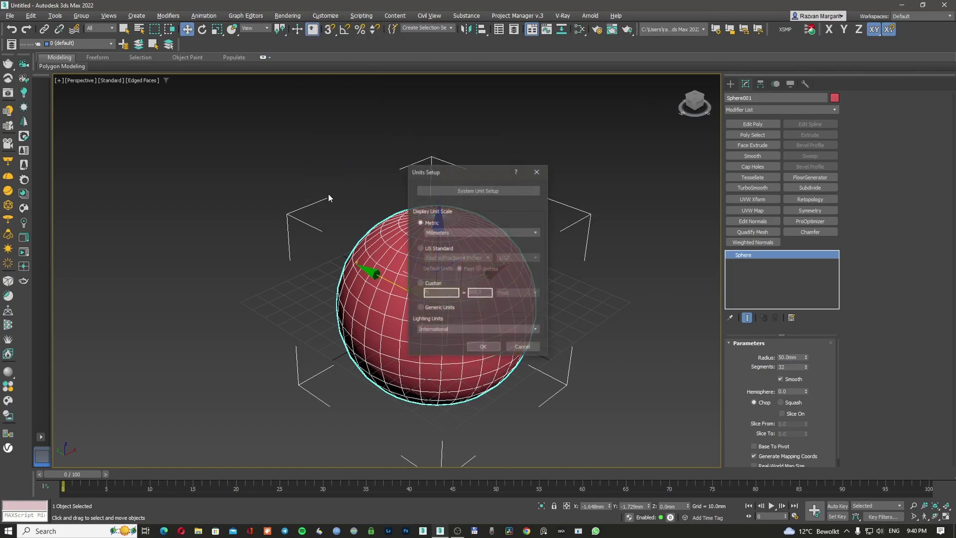
left_click_drag(462, 174, 187, 147)
left_click(184, 205)
left_click(179, 220)
left_click(210, 322)
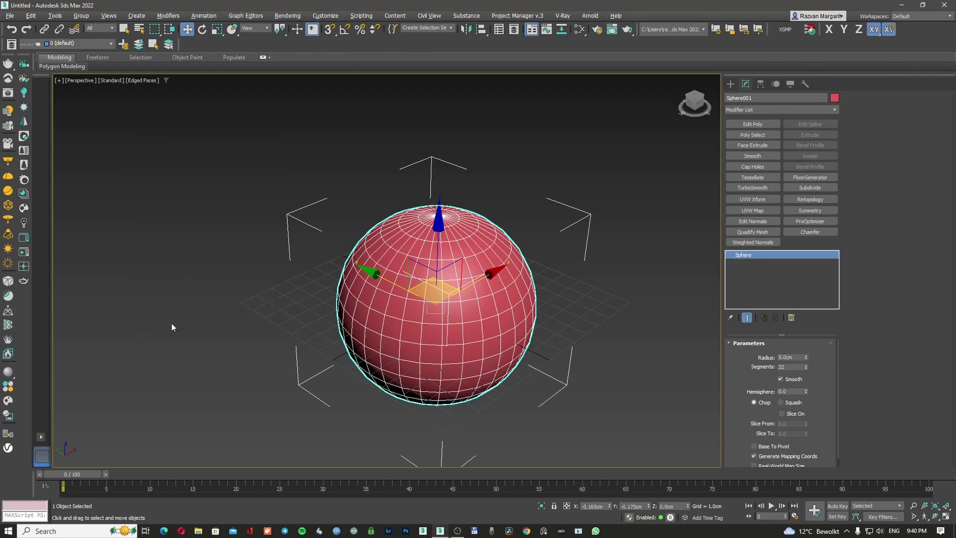
double_click(795, 357)
- Switch display units to US Standard Decimal Inches so the radius reads 1.969"
left_click(325, 16)
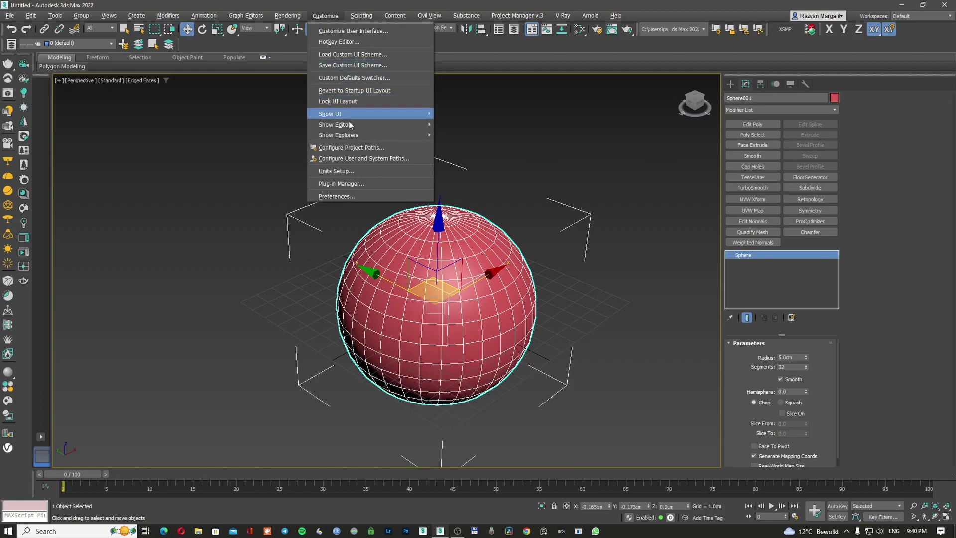
left_click(351, 170)
left_click_drag(453, 175, 221, 159)
left_click(217, 234)
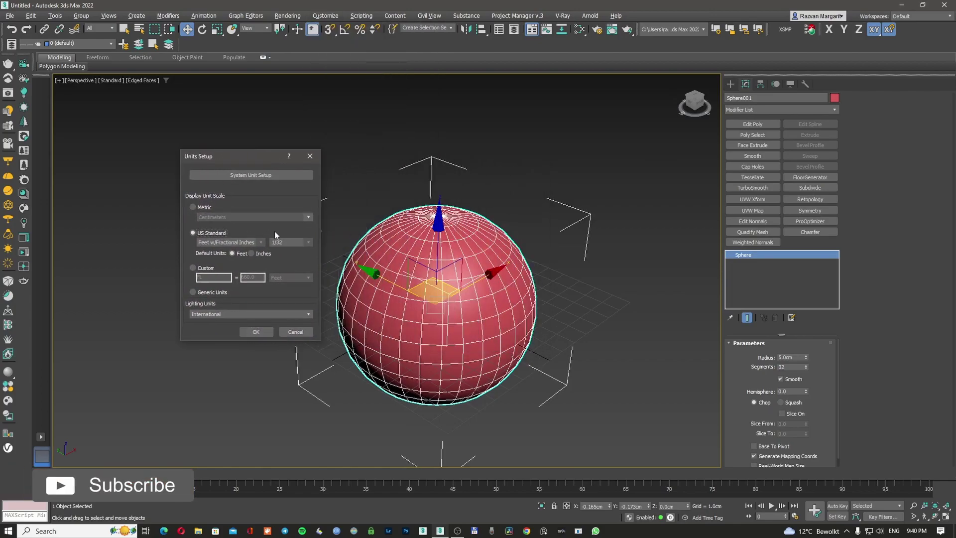
left_click(230, 242)
left_click(224, 276)
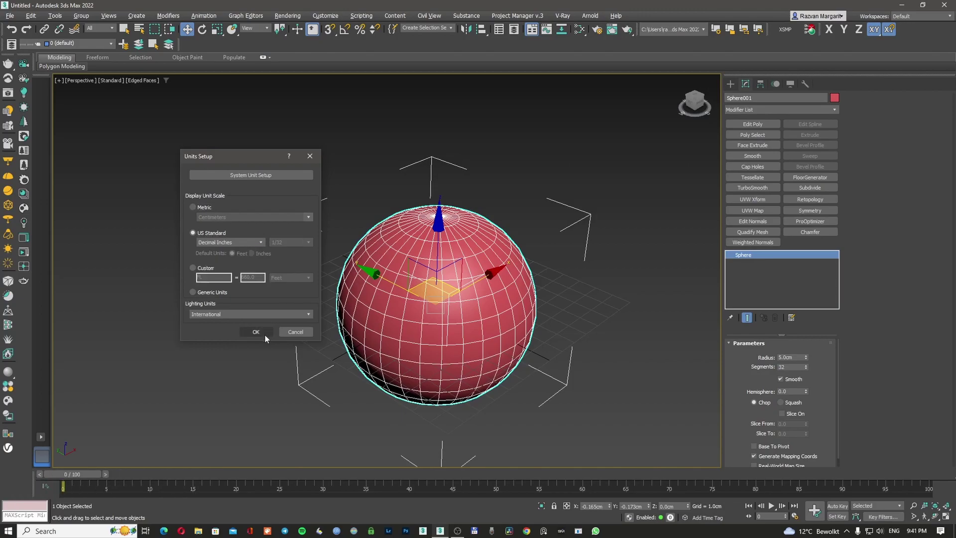
left_click(256, 332)
left_click(623, 287)
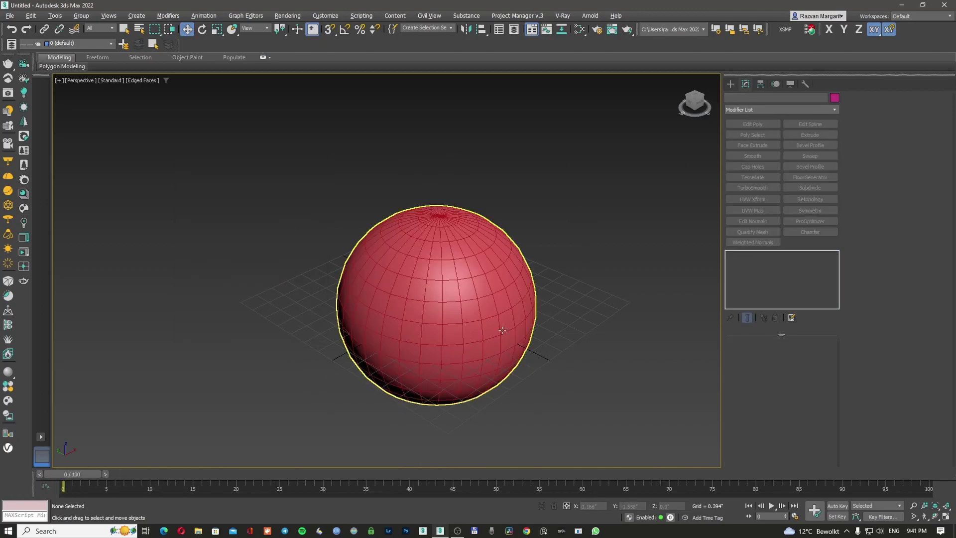
left_click(497, 323)
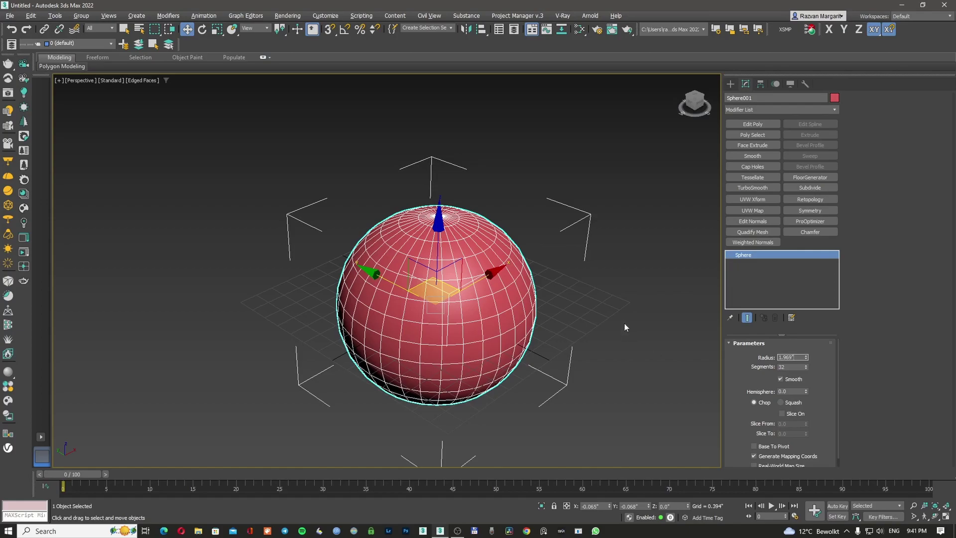
- Verify the system unit is 1 Unit = 1.0 Millimeters with decimal-inch display, then close Units Setup
left_click(625, 322)
left_click(491, 297)
left_click(325, 16)
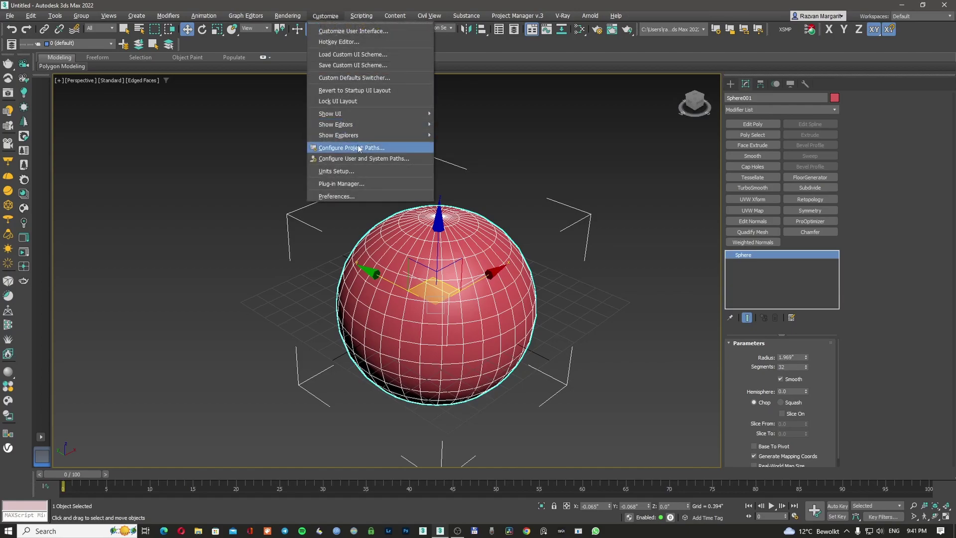
left_click(348, 172)
left_click_drag(460, 179, 162, 150)
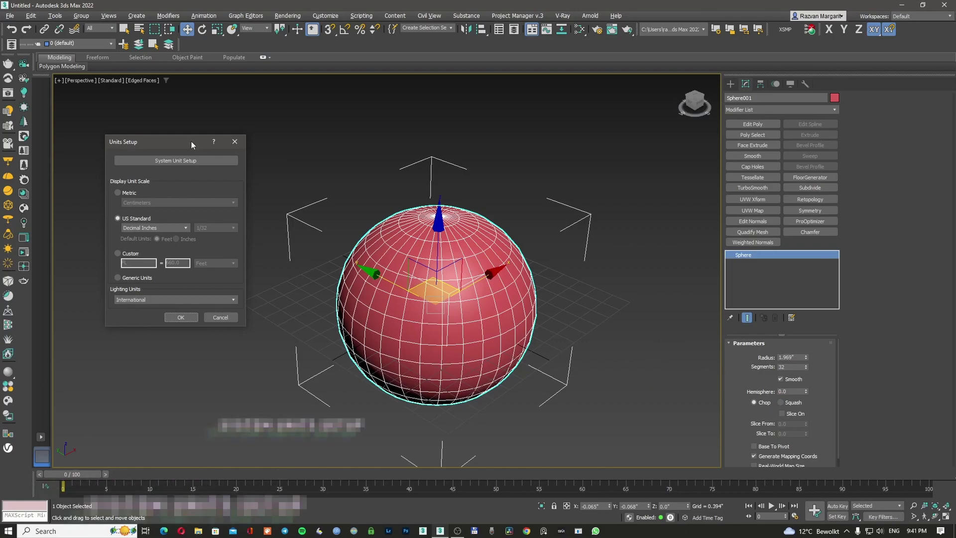
left_click_drag(192, 141, 237, 164)
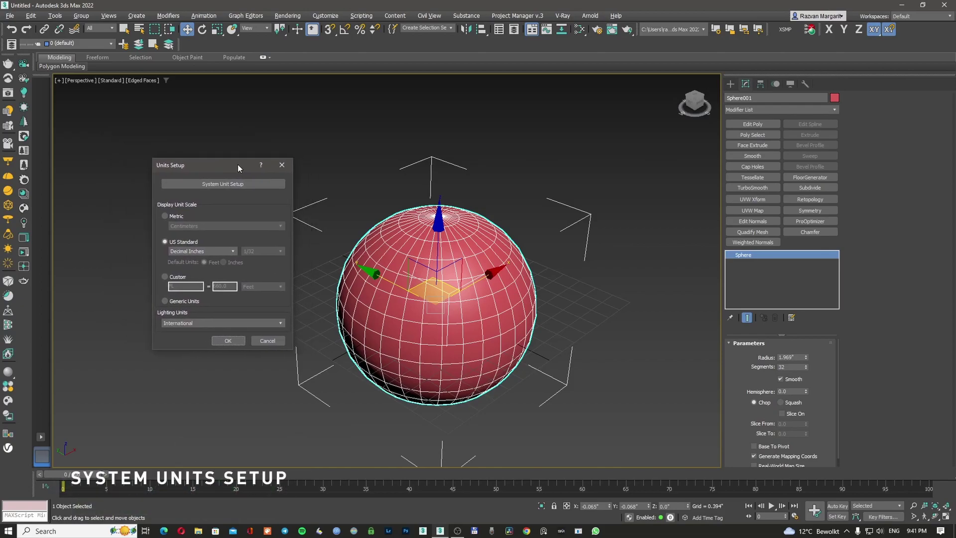
left_click(277, 185)
left_click(230, 184)
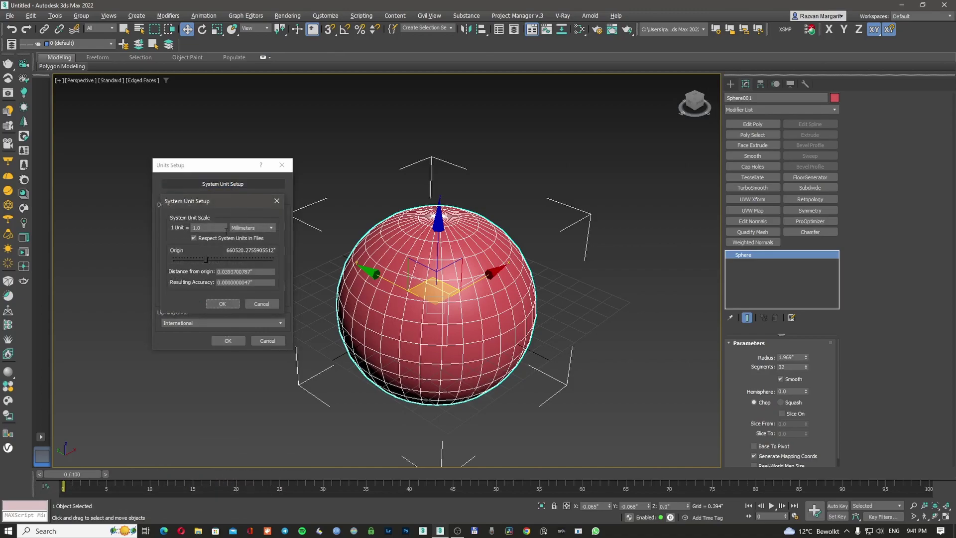
left_click(223, 304)
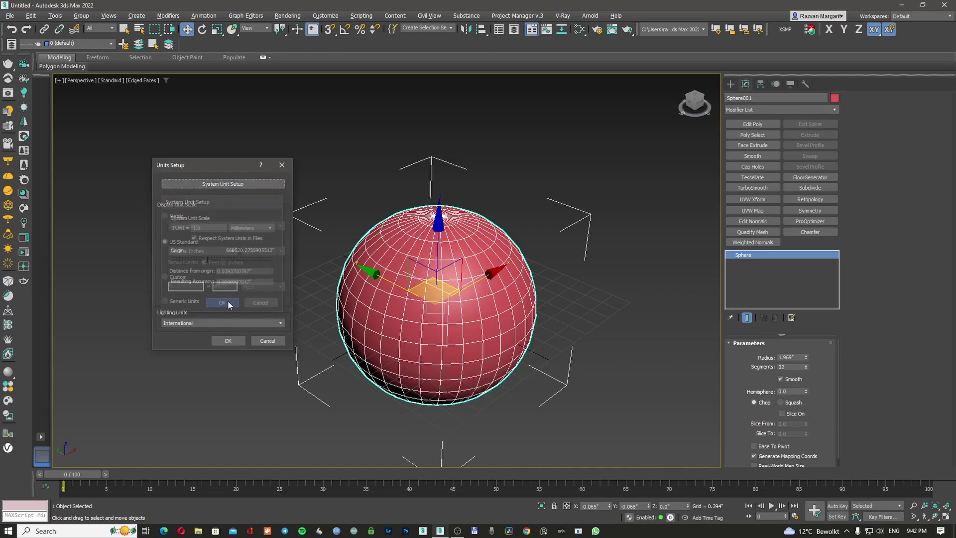
left_click(227, 342)
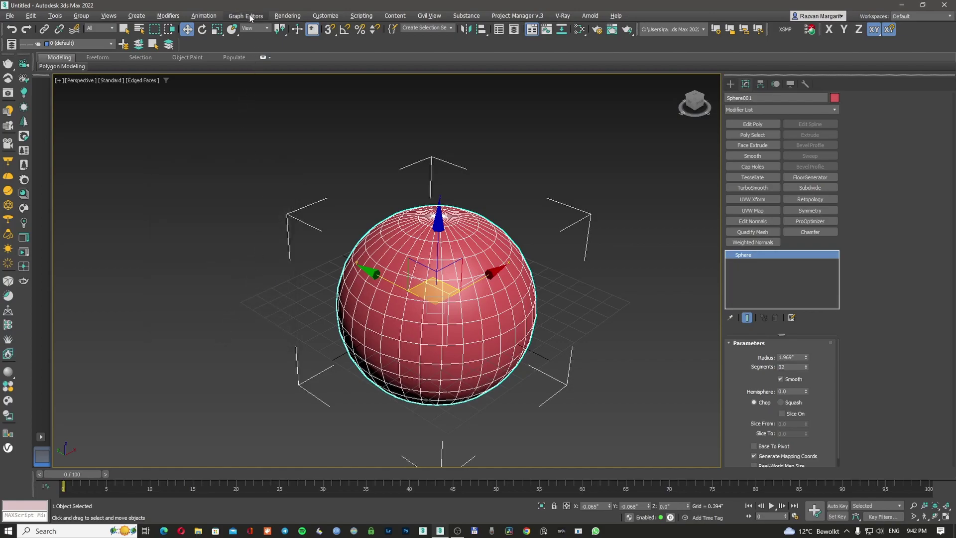
- Orbit around the clock model from several sides and pick Move from the quad menu
left_click(287, 15)
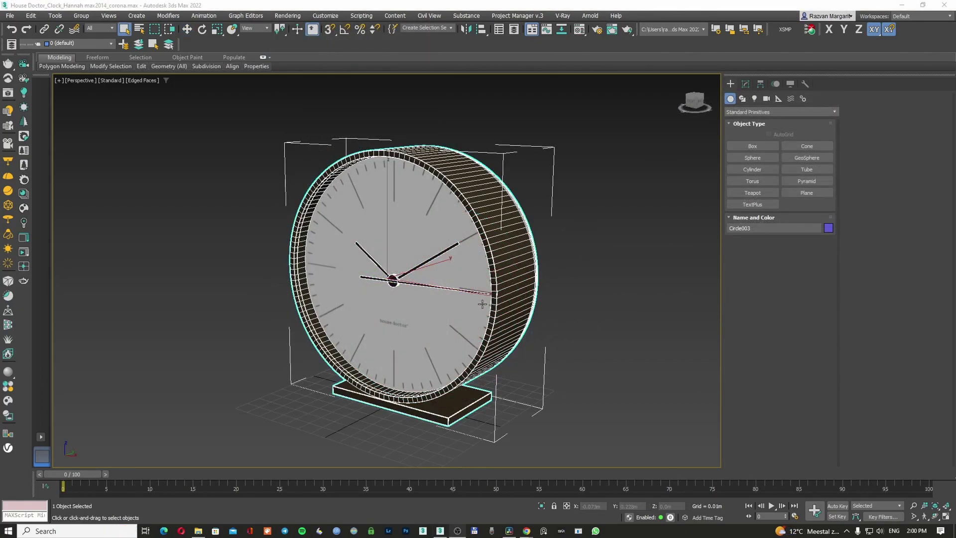
middle_click_drag(482, 303, 818, 310, "alt")
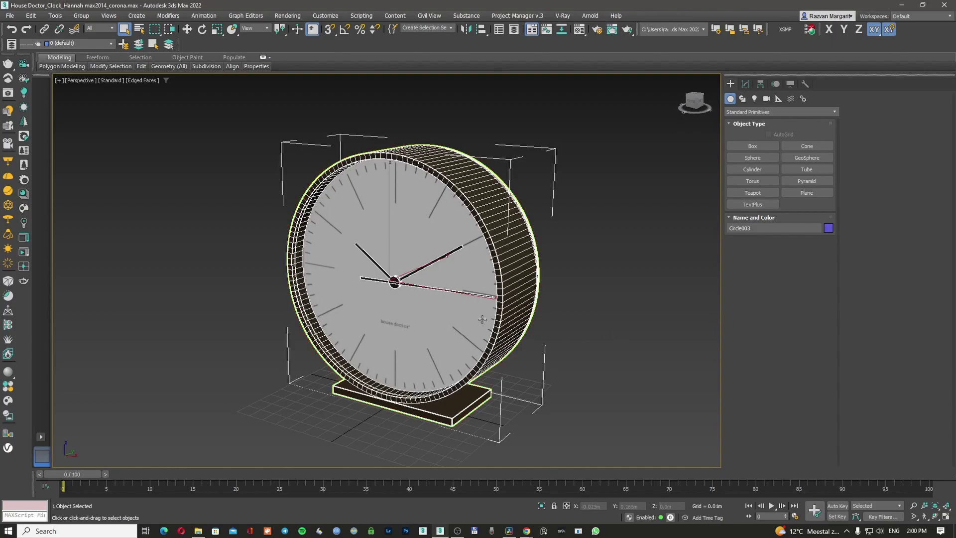
middle_click_drag(480, 319, 457, 300, "alt")
right_click(494, 292)
left_click(506, 302)
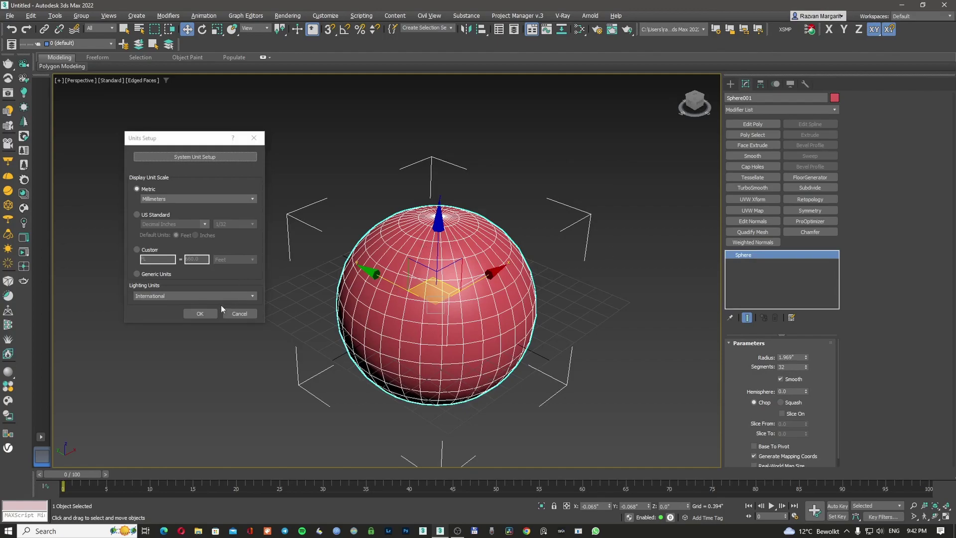
- Apply Metric Millimeters display and increase the sphere radius from 50.013mm to 52.516mm
left_click(199, 313)
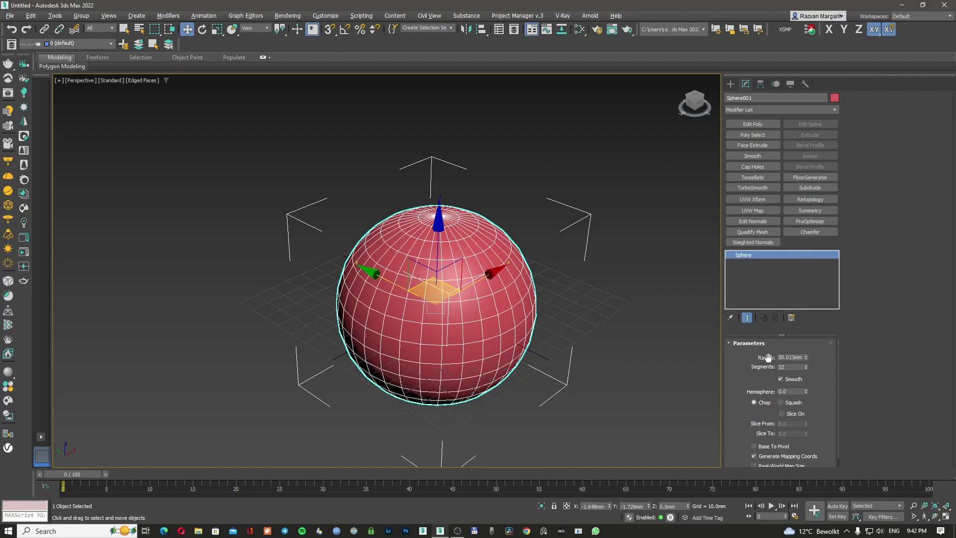
left_click(787, 357)
left_click_drag(797, 357, 785, 359)
left_click(792, 358)
left_click_drag(807, 357, 805, 356)
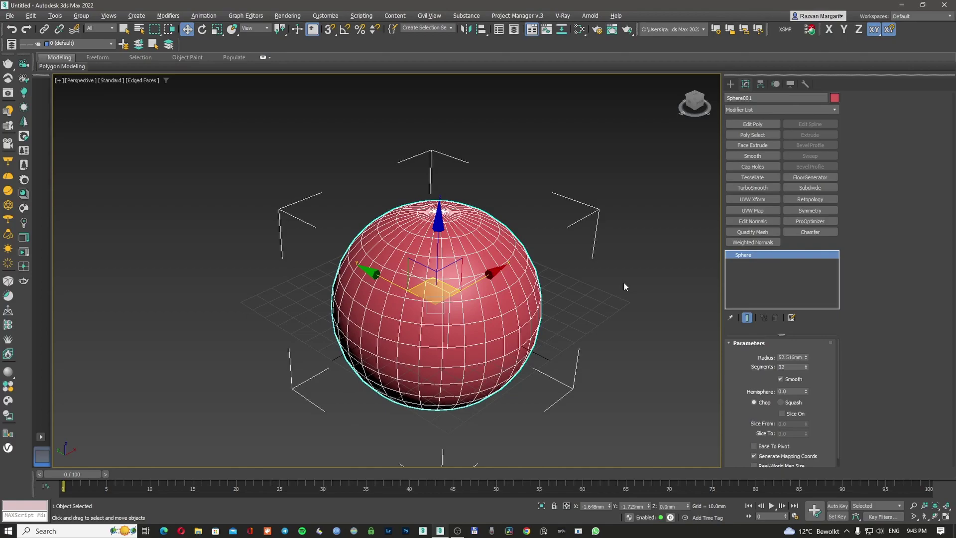
left_click(623, 281)
left_click(458, 273)
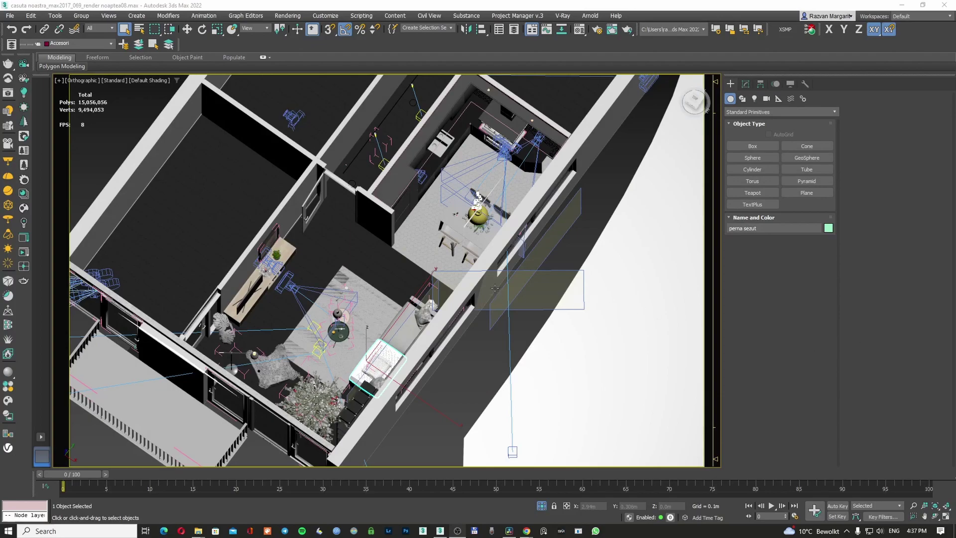
- Pan and orbit the apartment scene, then move the Units Setup dialog off the sphere
middle_click_drag(499, 289, 461, 291)
middle_click_drag(537, 315, 450, 308, "alt")
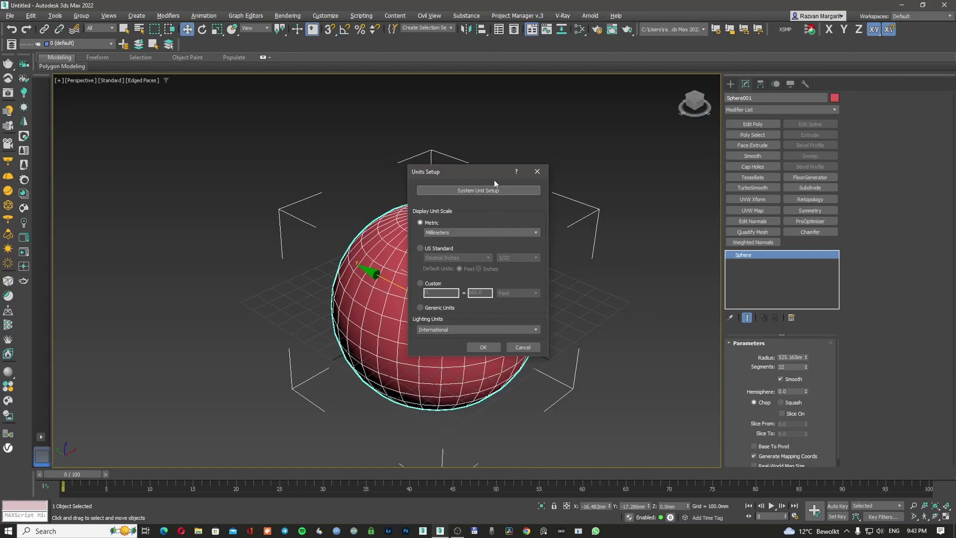
left_click_drag(494, 180, 592, 163)
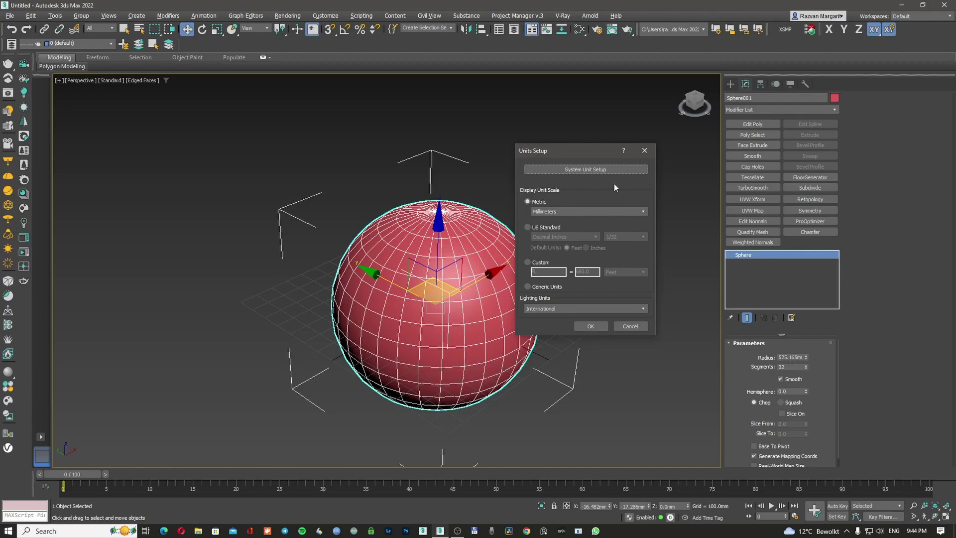
- Set the system unit scale to 1 Unit = 1.0 Centimeters
left_click(596, 169)
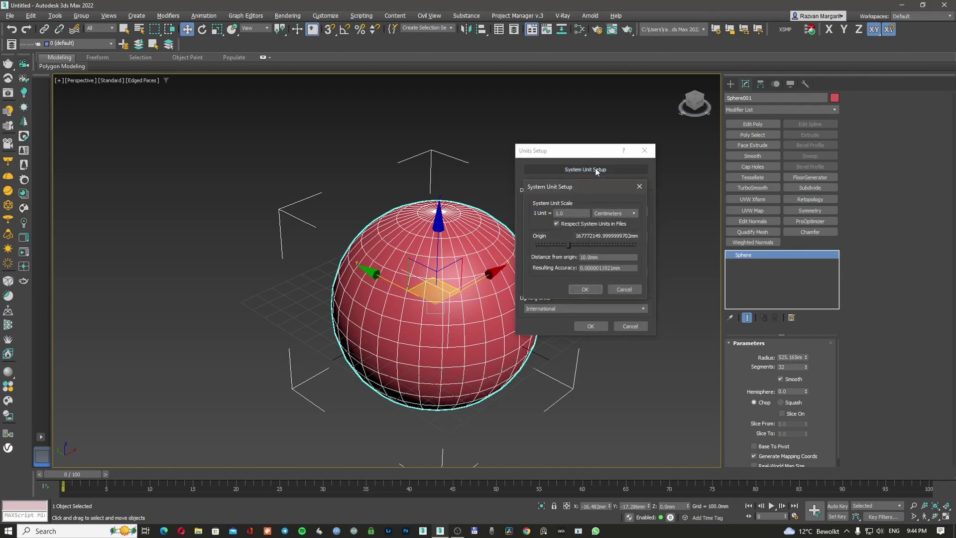
left_click(604, 213)
left_click(610, 238)
left_click(613, 213)
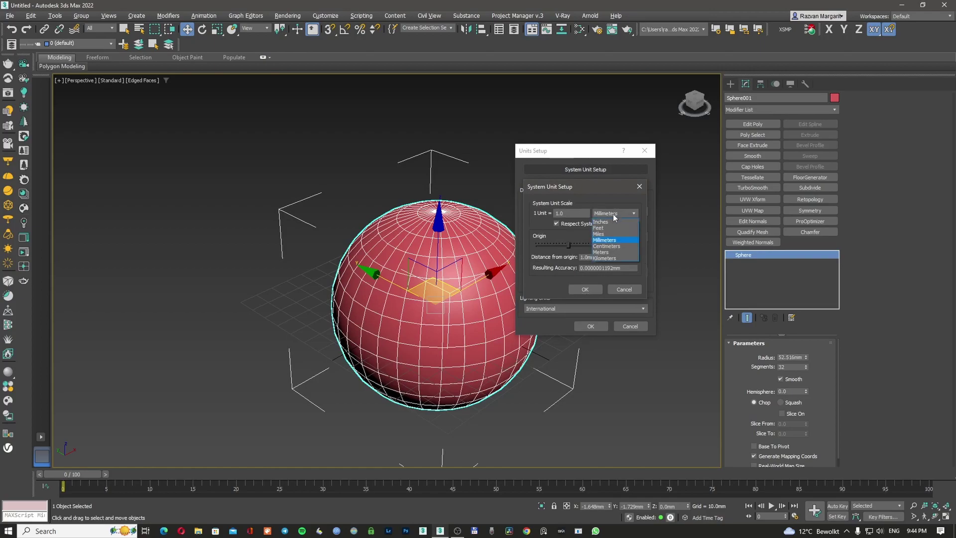
left_click(607, 246)
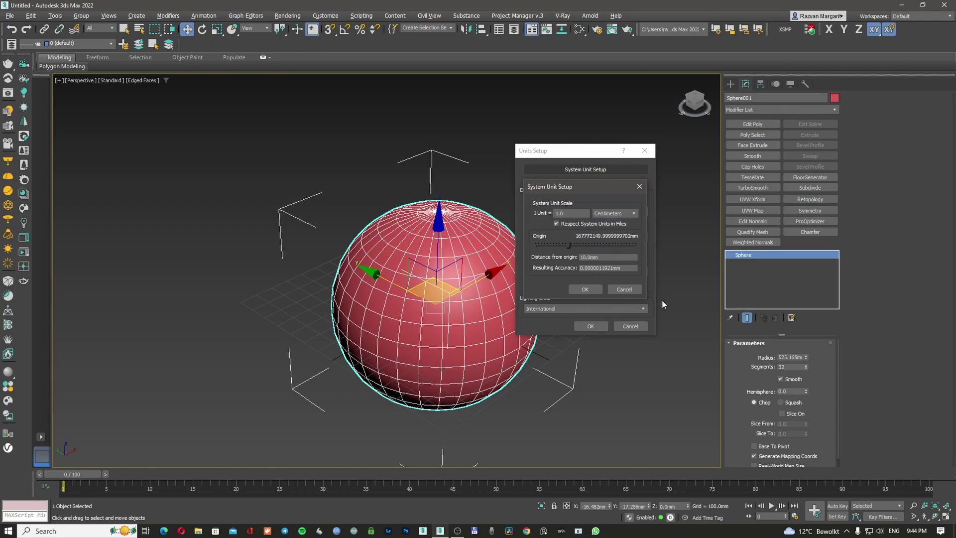
left_click(592, 293)
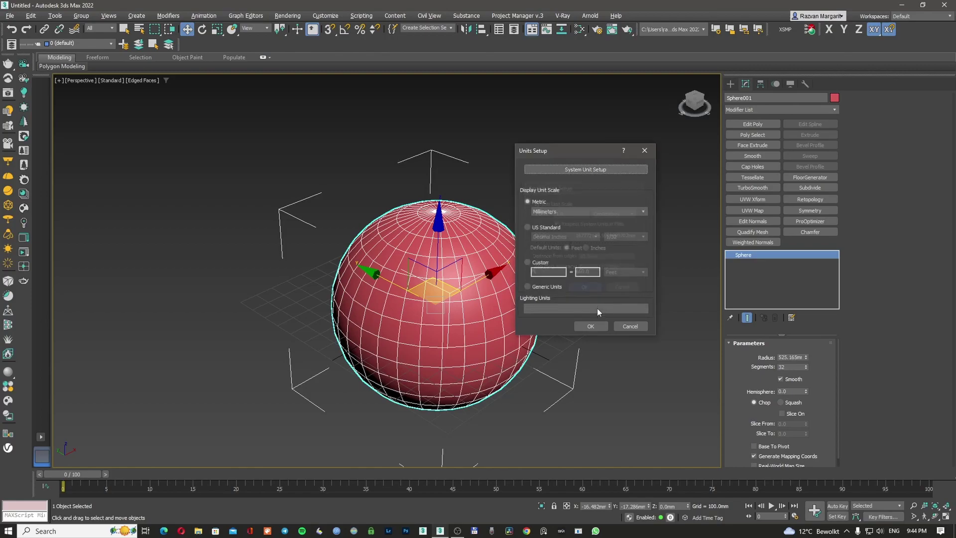
- Recheck the Centimeters system unit and close Units Setup with millimeter display kept
left_click(612, 169)
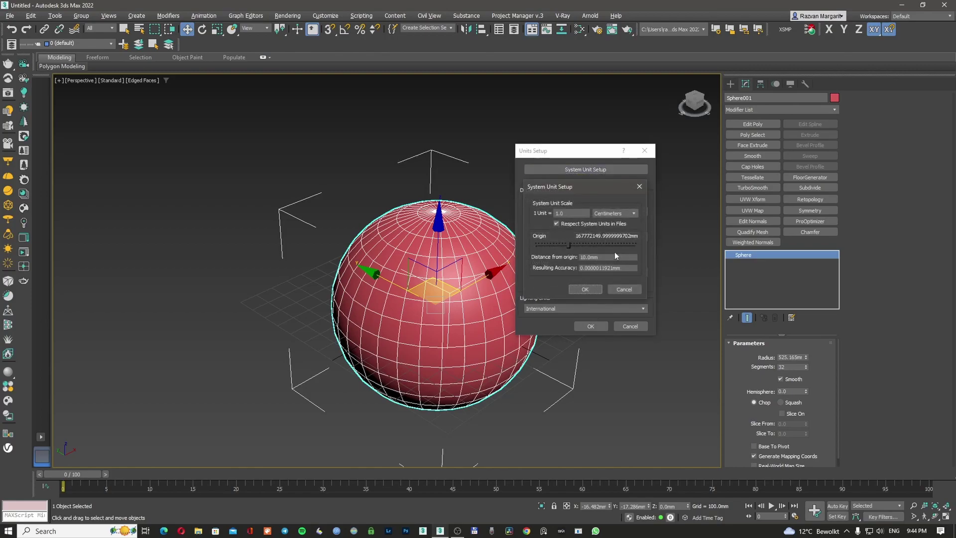
left_click(586, 289)
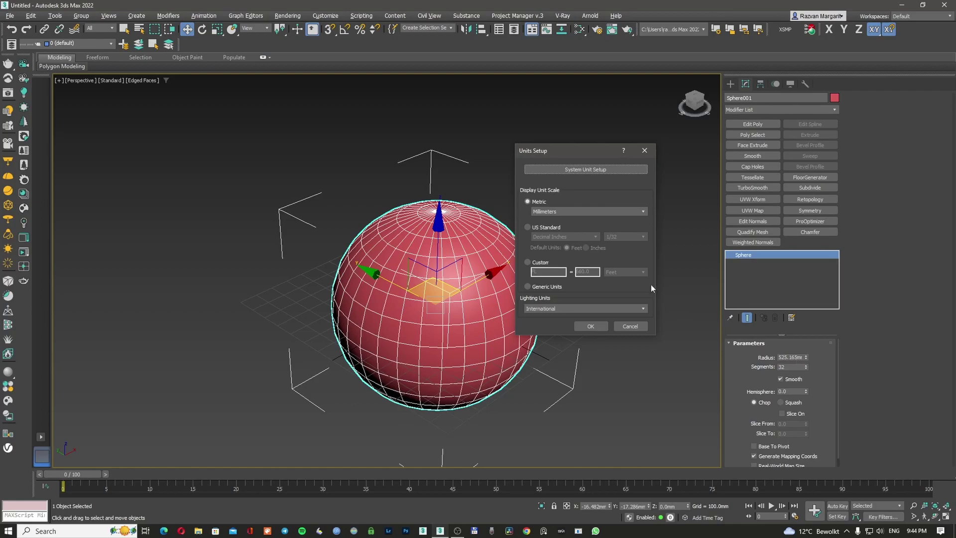
left_click(597, 170)
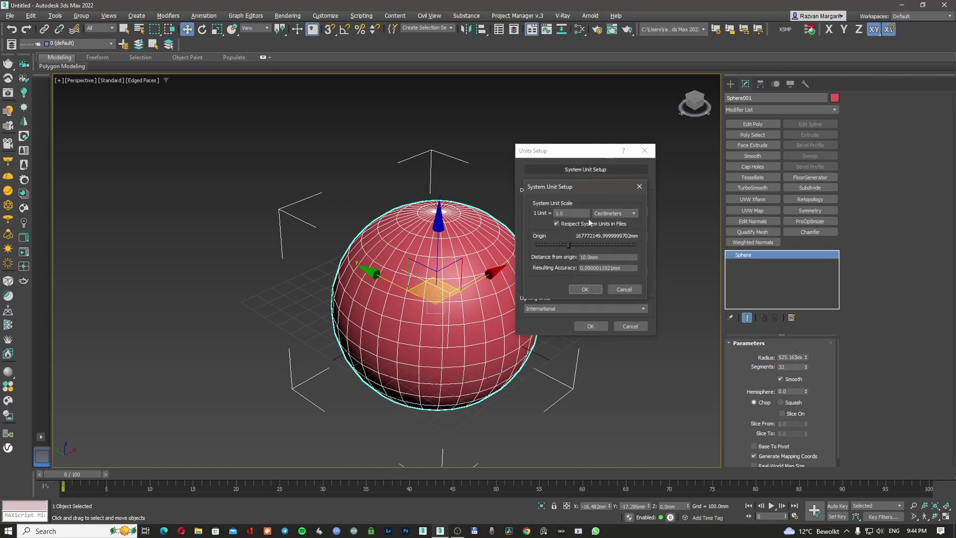
left_click(591, 289)
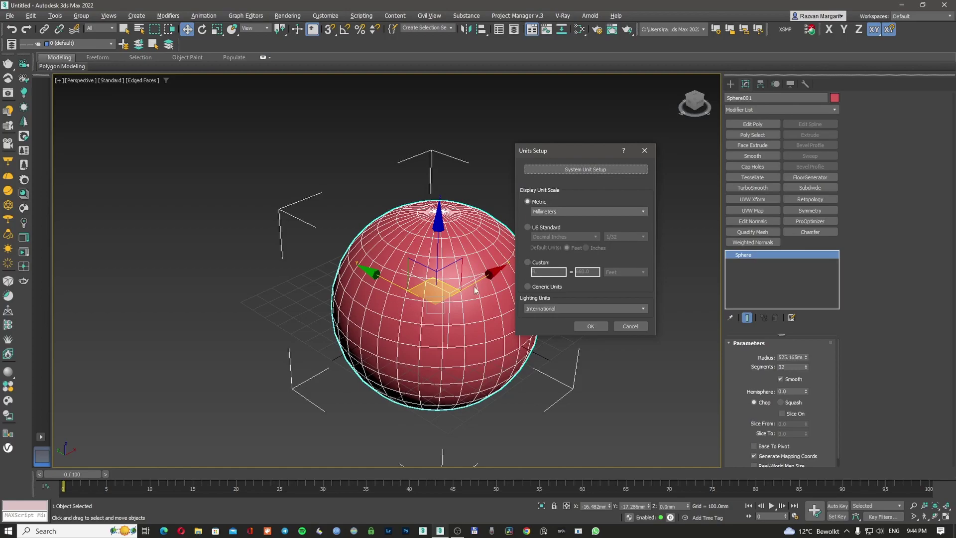
left_click(595, 327)
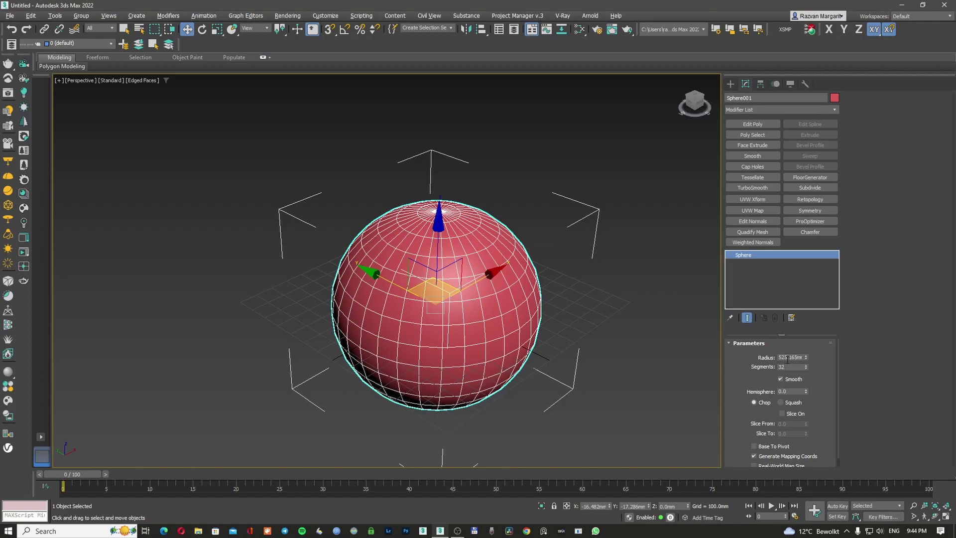
left_click(698, 328)
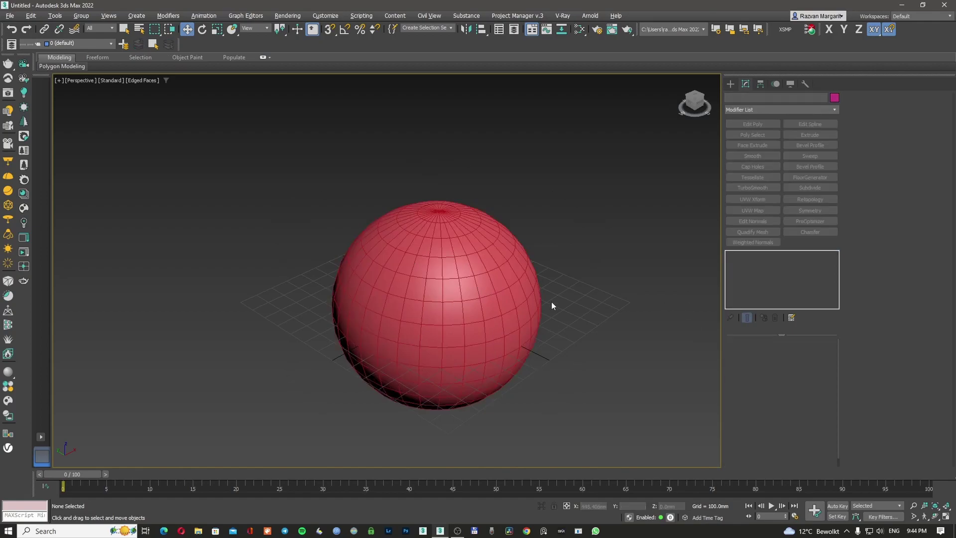
- View the city through the Den Bosch_cam001_V3 camera and orbit it to a new angle
left_click(505, 295)
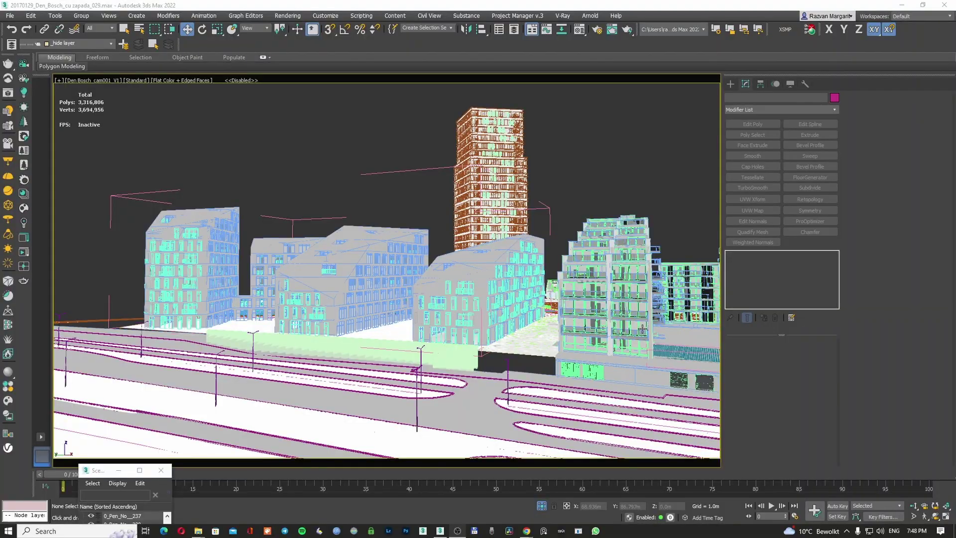
middle_click_drag(643, 329, 198, 309)
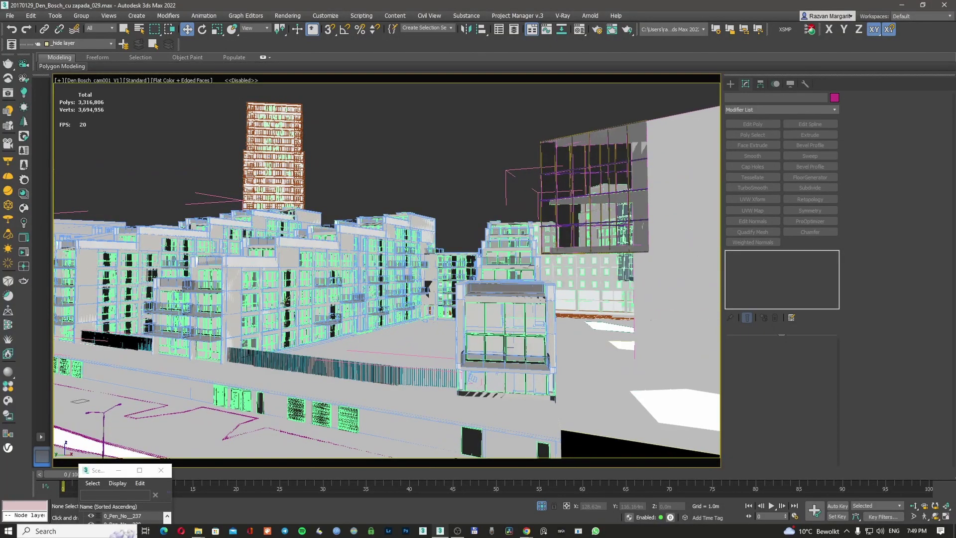
middle_click_drag(269, 304, 317, 325)
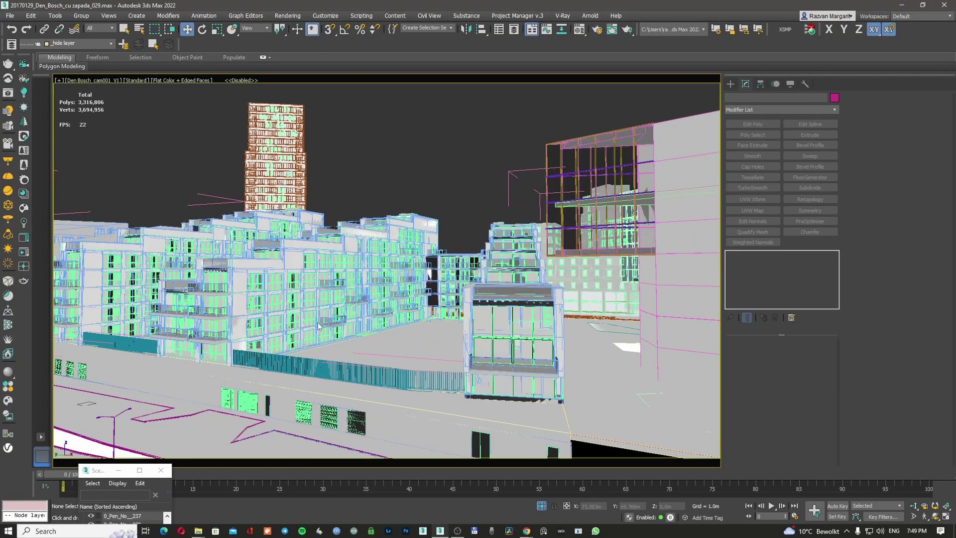
key("c")
left_click(473, 205)
double_click(473, 205)
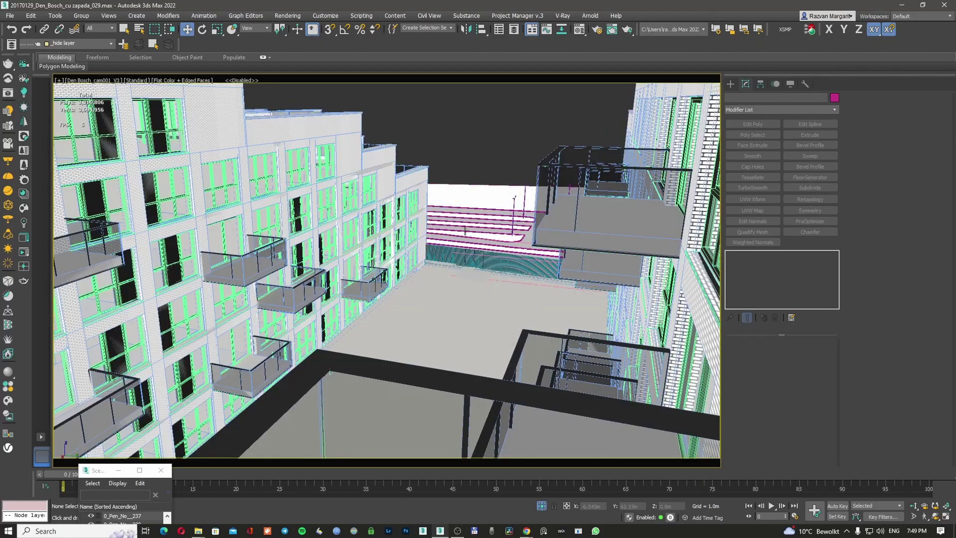
left_click(935, 516)
left_click_drag(460, 291, 668, 281)
- Switch to the teste camera and move its view around the city
key("c")
double_click(457, 212)
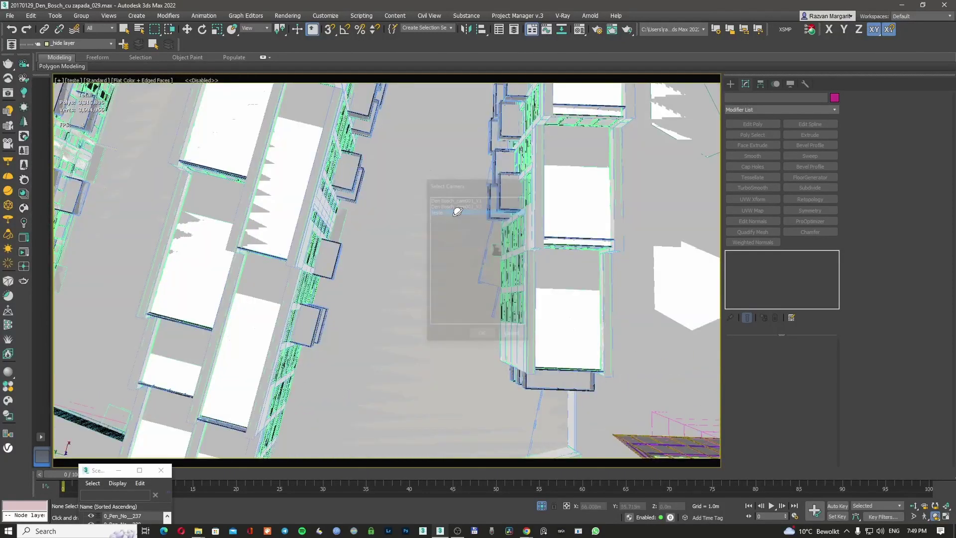
left_click_drag(458, 211, 492, 275)
left_click(914, 506)
left_click_drag(590, 292, 558, 269)
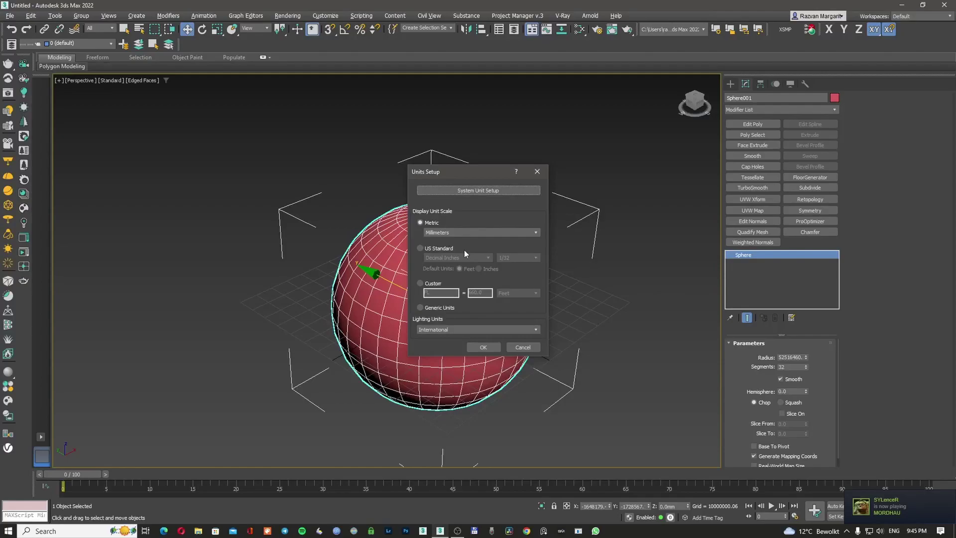
- Change the system unit from Kilometers to 1 Unit = 1.0 Millimeters, recheck, and close Units Setup
left_click(490, 347)
left_click(325, 15)
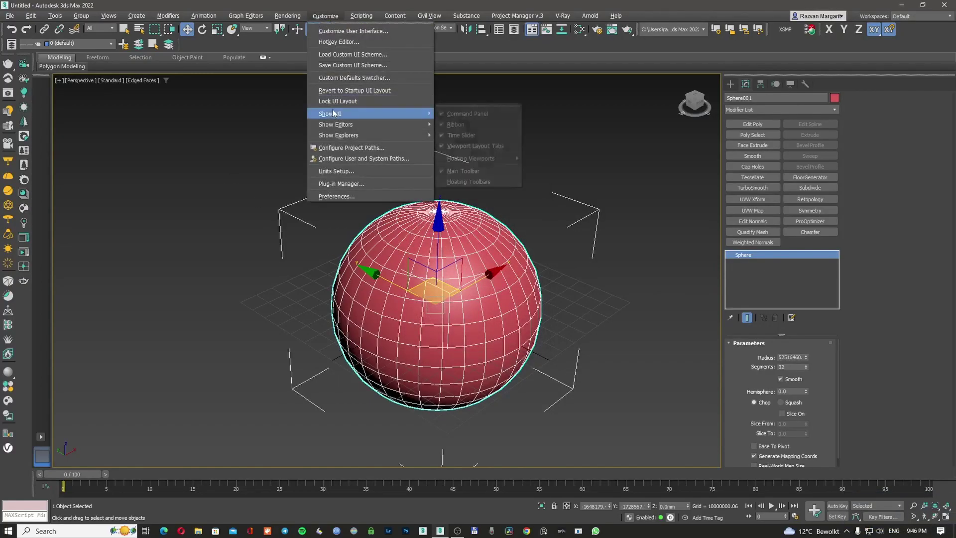
left_click(343, 172)
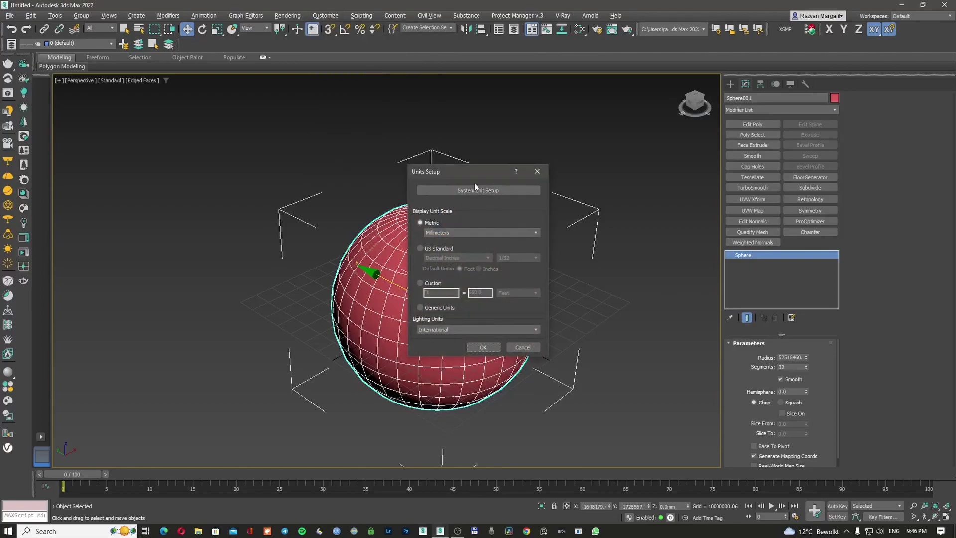
left_click(479, 190)
left_click(500, 234)
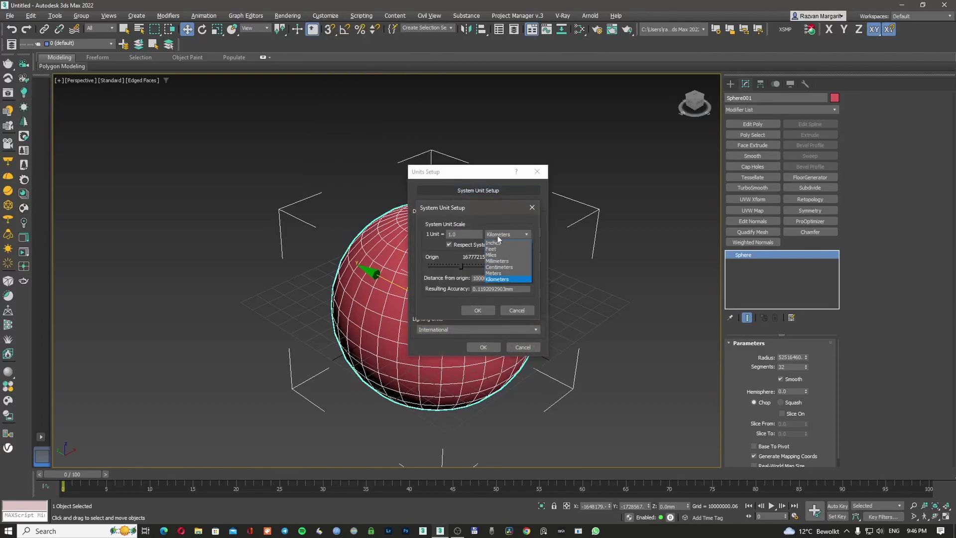
left_click(499, 261)
left_click(477, 310)
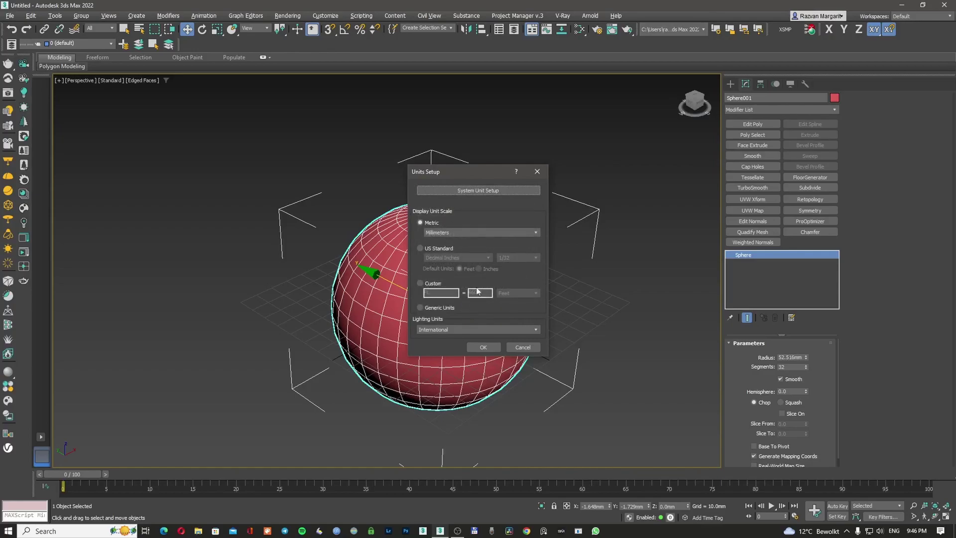
left_click(481, 190)
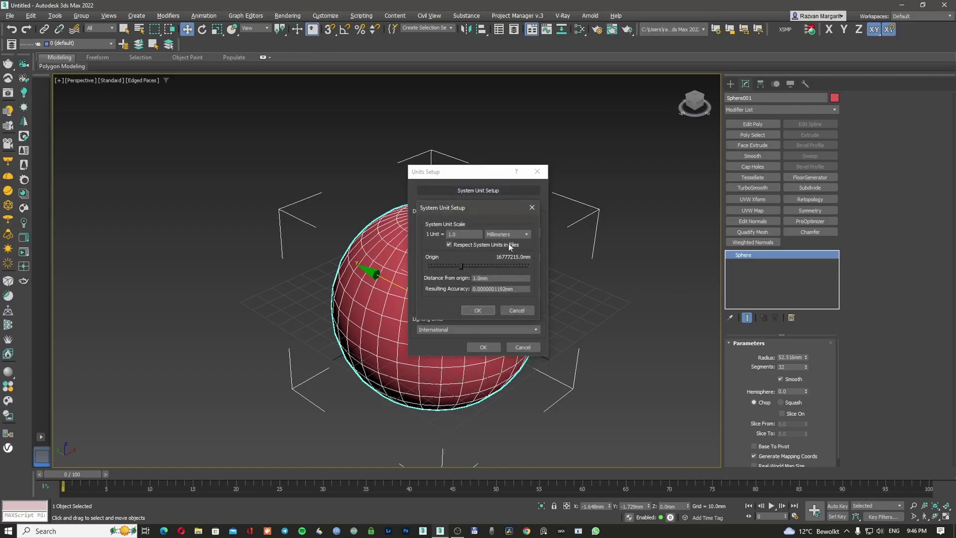
left_click(479, 310)
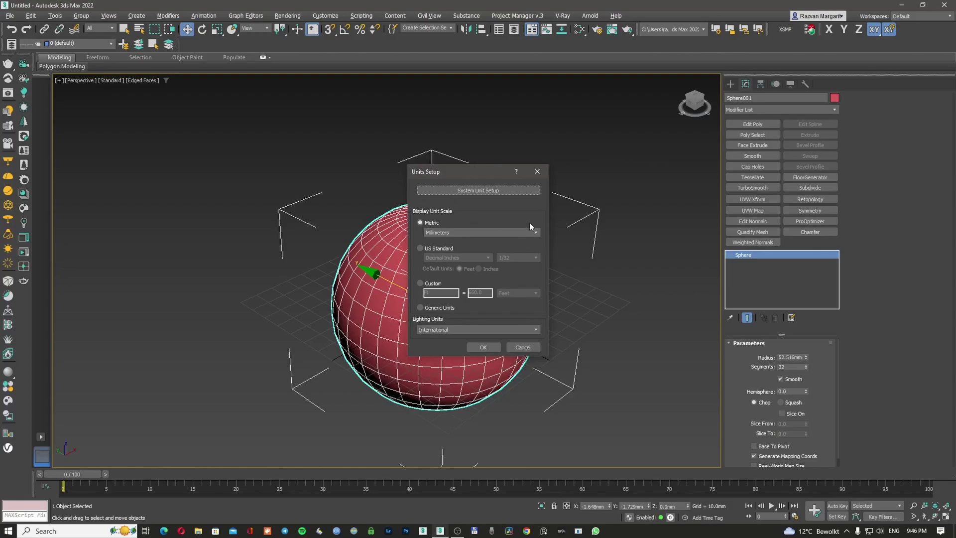
left_click(484, 348)
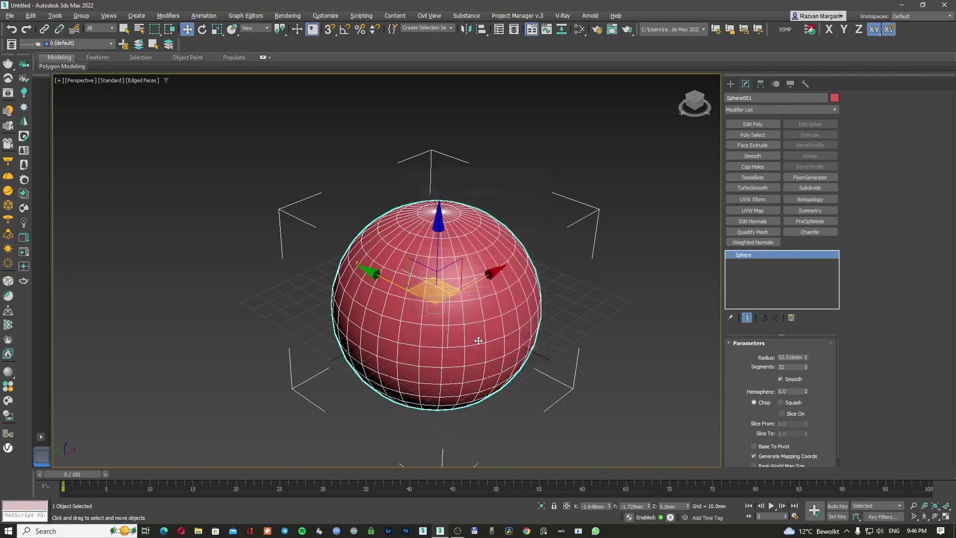
- Reset 3ds Max to a new empty scene, confirming the reset
left_click(10, 15)
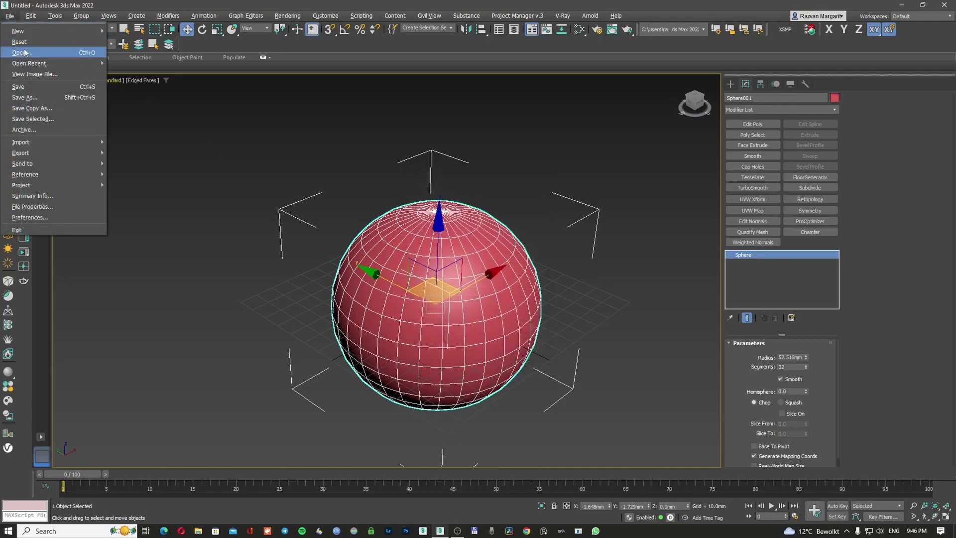
mouse_move(30, 63)
left_click(298, 53)
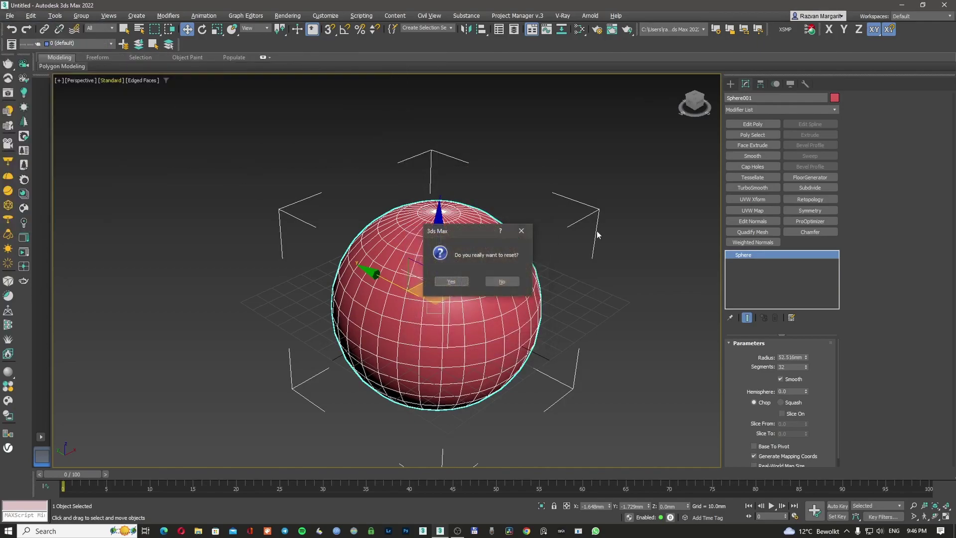
left_click(459, 282)
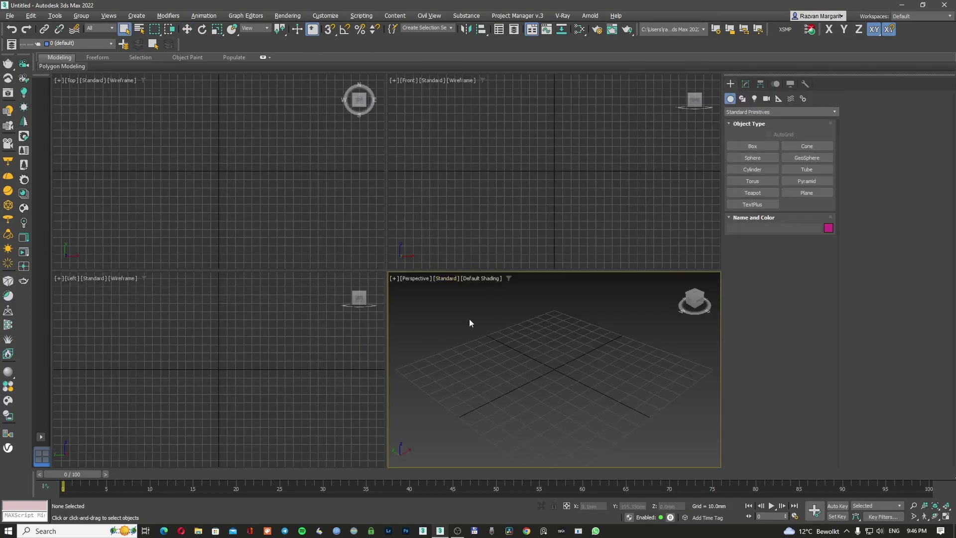
- Maximize the Perspective viewport and reconfirm Units Setup on Metric Millimeters without changes
key("alt+w")
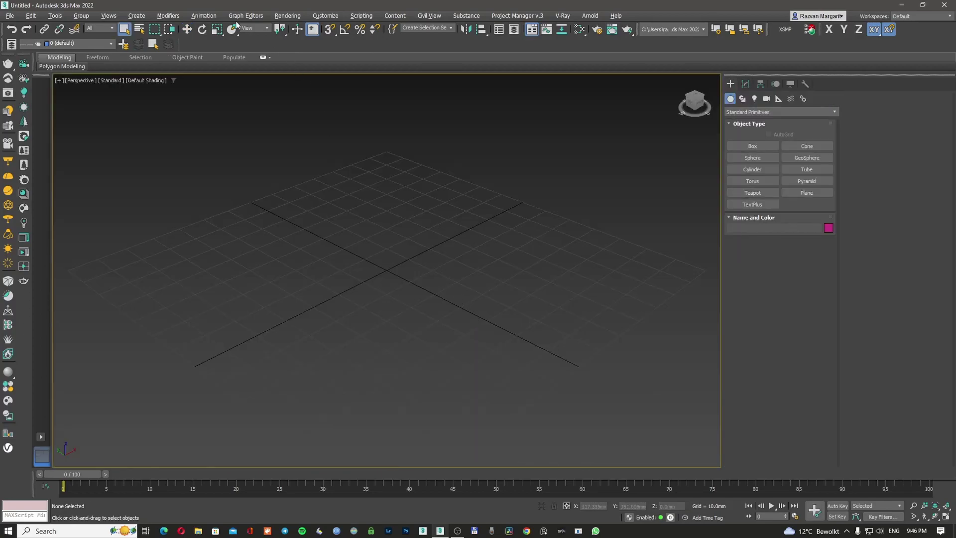
left_click(325, 15)
left_click(350, 169)
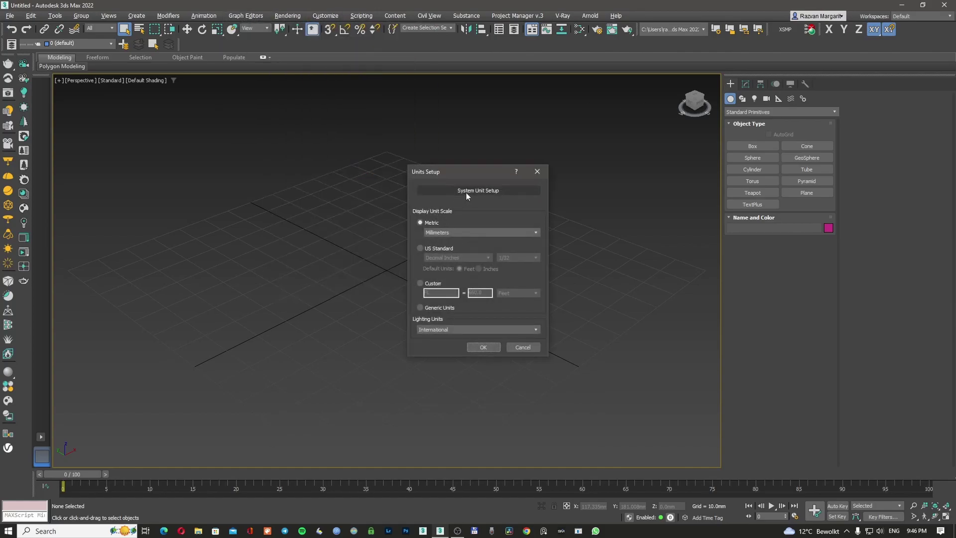
left_click(468, 190)
left_click(479, 310)
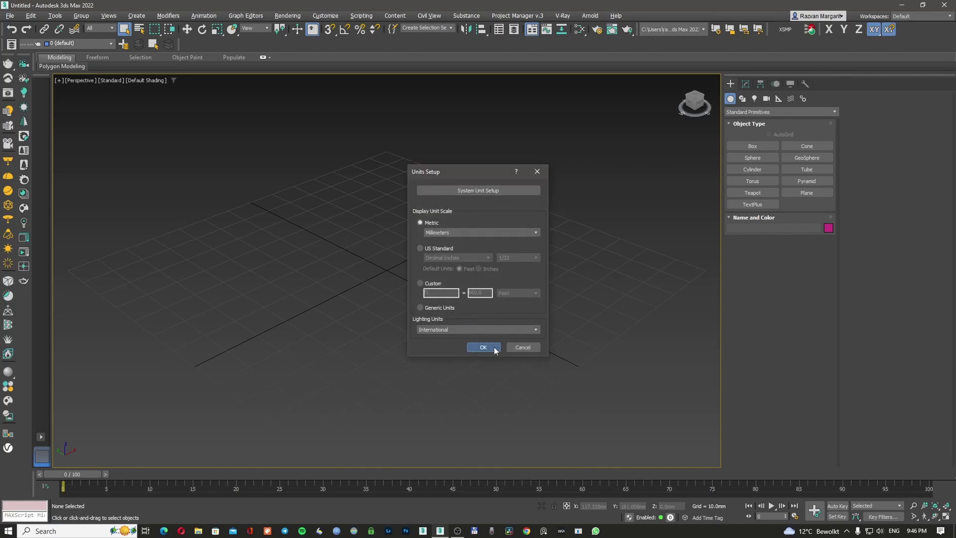
left_click(483, 347)
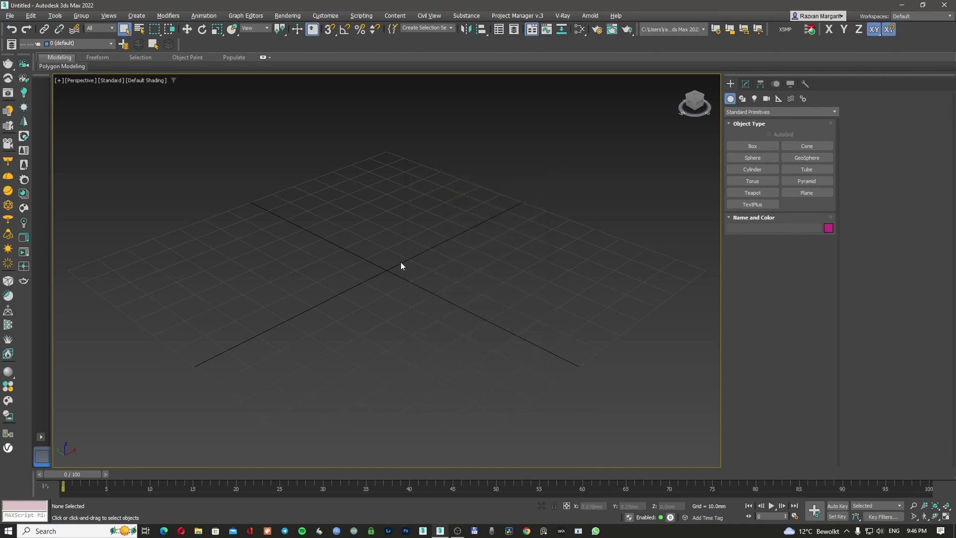
middle_click_drag(386, 267, 395, 253)
left_click(326, 16)
left_click(379, 168)
left_click(461, 191)
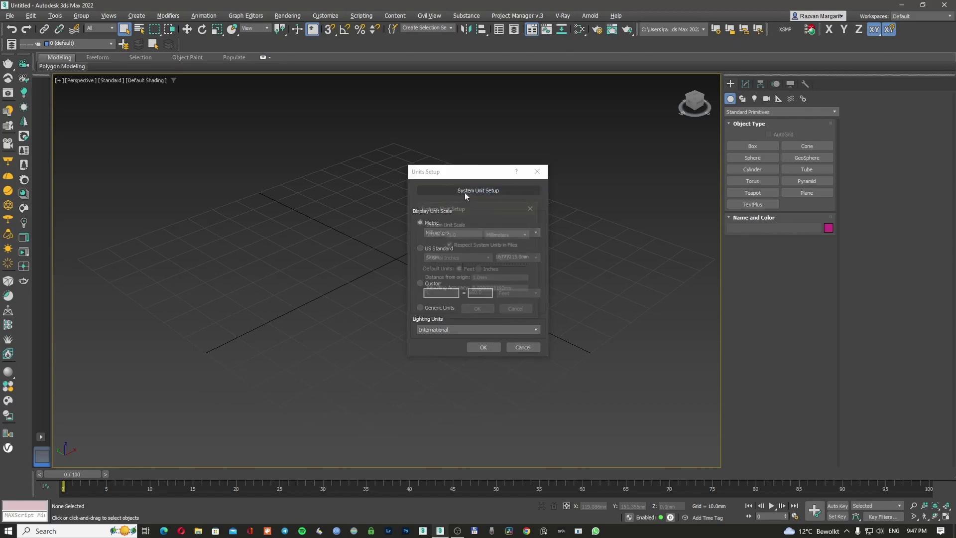
left_click(504, 241)
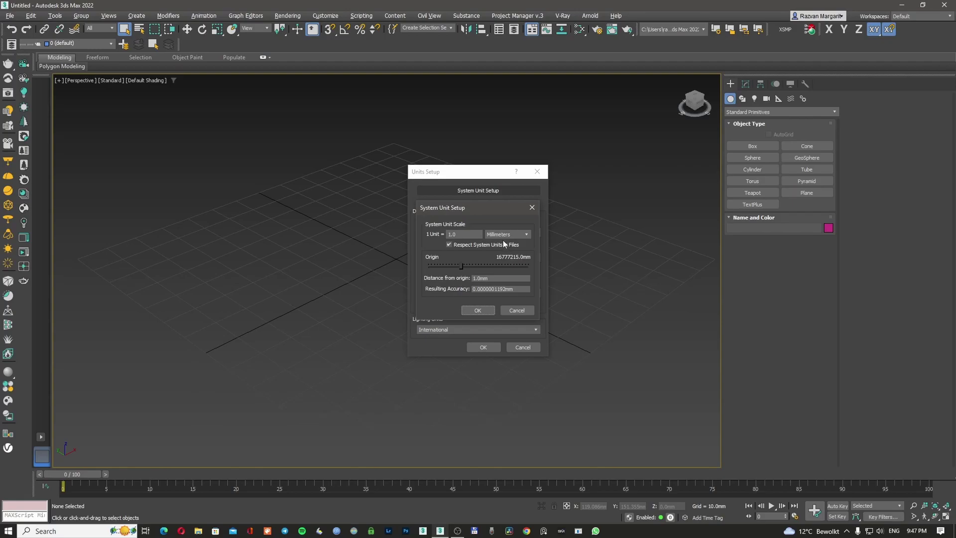
left_click(479, 310)
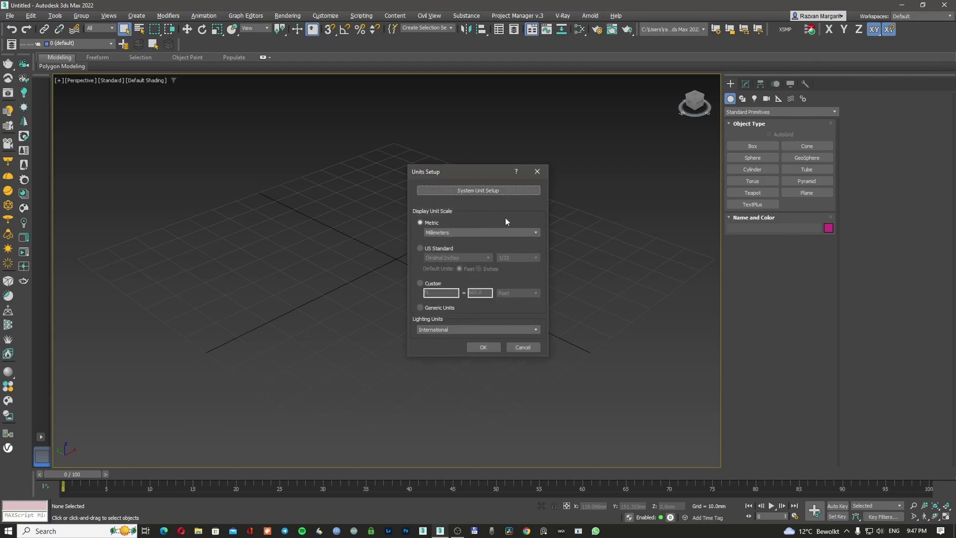
key("Return")
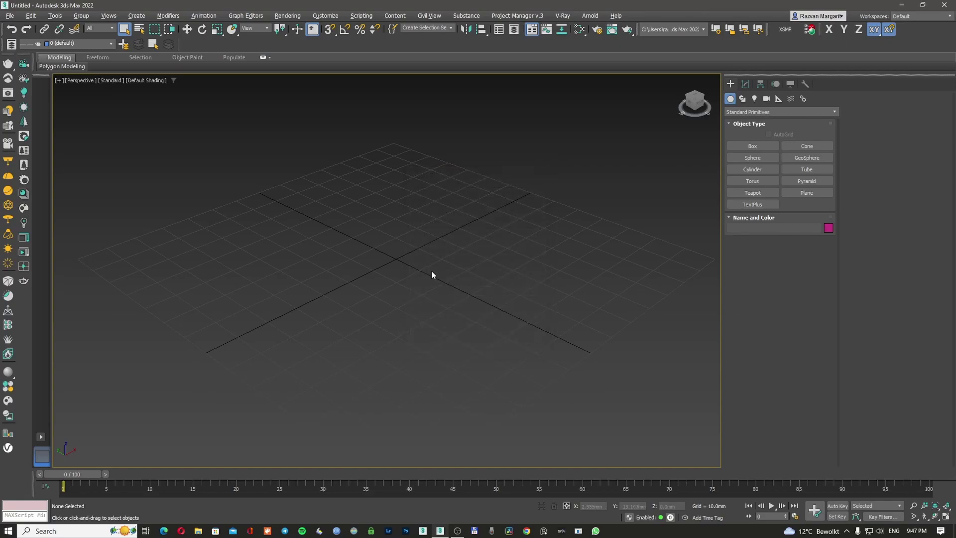
- Merge the VP_Free_BMW_8 car from VP_Free_BMW_8_Vray.max into the scene
left_click(10, 16)
left_click(164, 170)
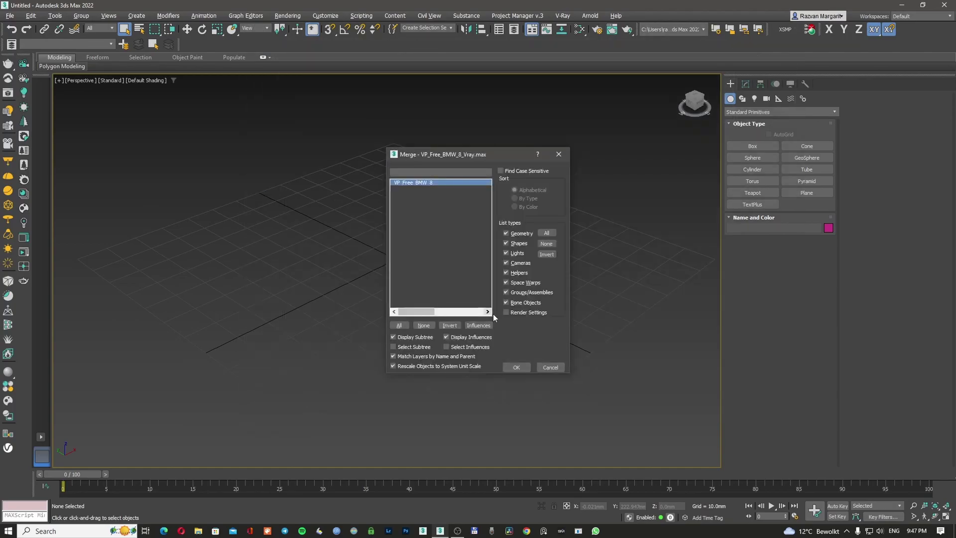
left_click(516, 367)
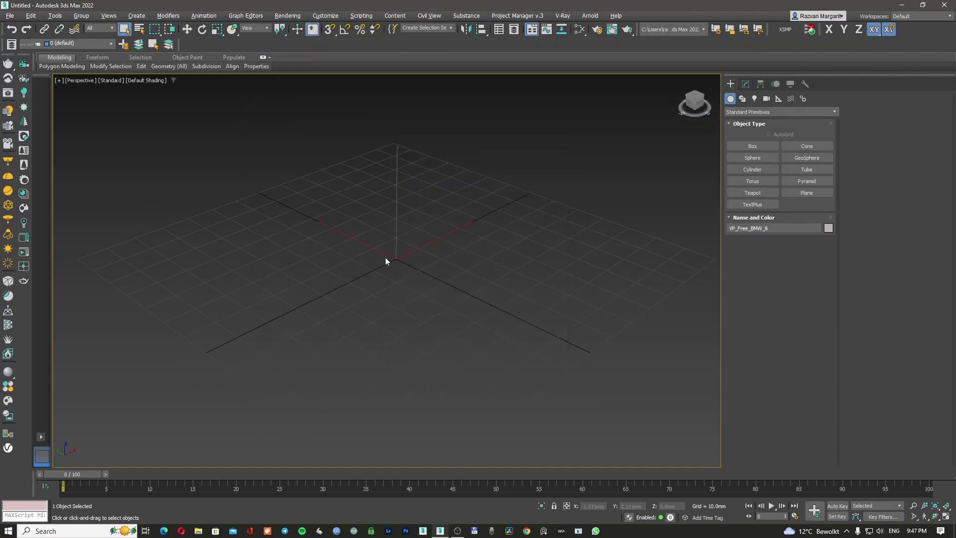
- Frame the merged car, orbit around it, and turn on edged faces
key("w")
key("t")
key("z")
mouse_move(386, 261)
middle_mouse_down("alt")
mouse_move(363, 194)
mouse_move(302, 257)
mouse_move(387, 277)
middle_mouse_up("alt")
key("F4")
- In Top view, draw a Rectangle spline around the car's footprint
key("t")
key("z")
left_click(742, 99)
left_click(806, 158)
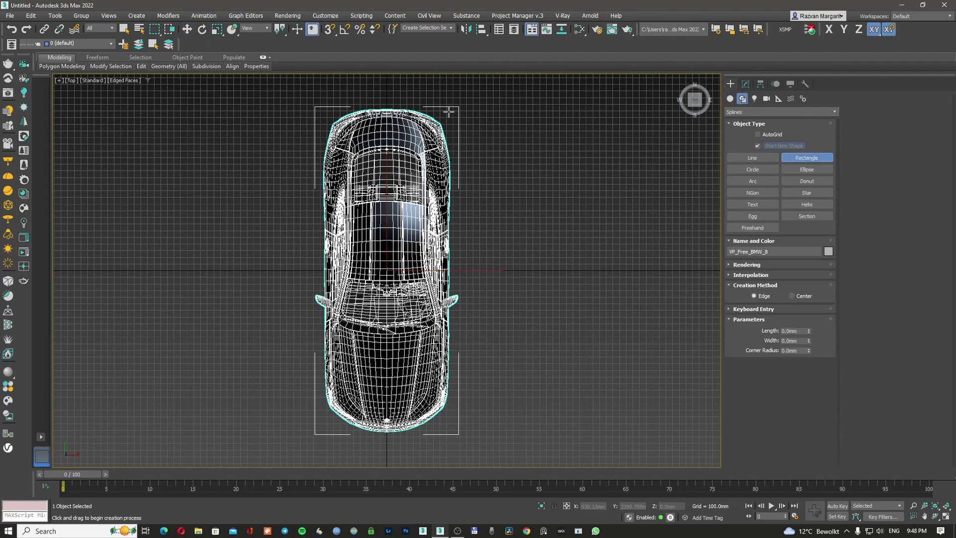
mouse_move(448, 111)
left_mouse_down()
mouse_move(441, 299)
mouse_move(324, 435)
left_mouse_up()
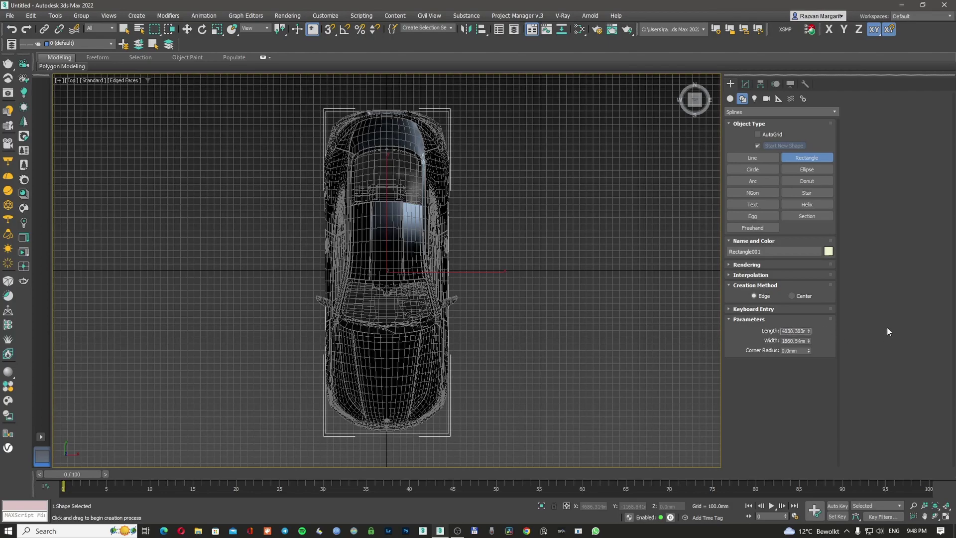
- Edit the rectangle's Length value, then undo to clear it from view
key("BackSpace")
key("BackSpace")
type("48w")
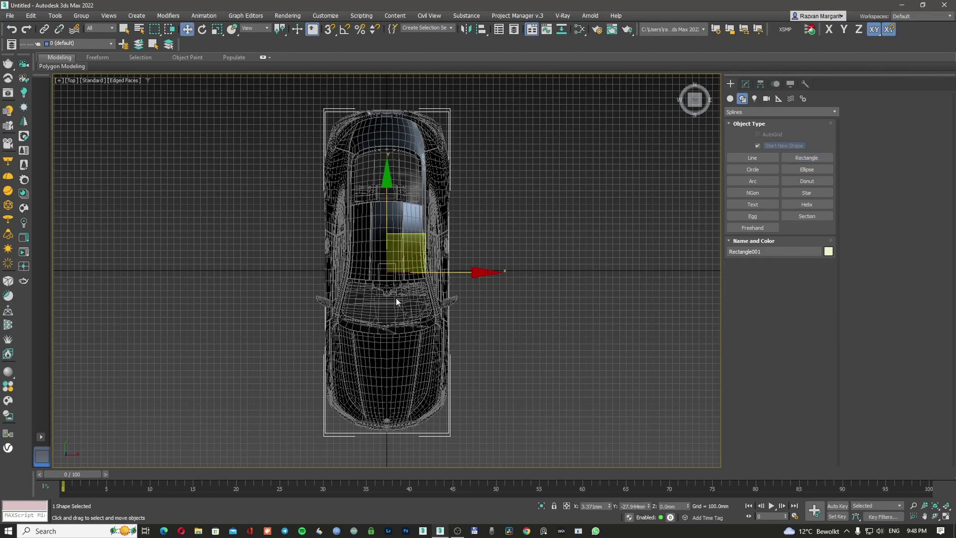
key("ctrl+z")
key("ctrl+z")
key("ctrl+z")
key("ctrl+z")
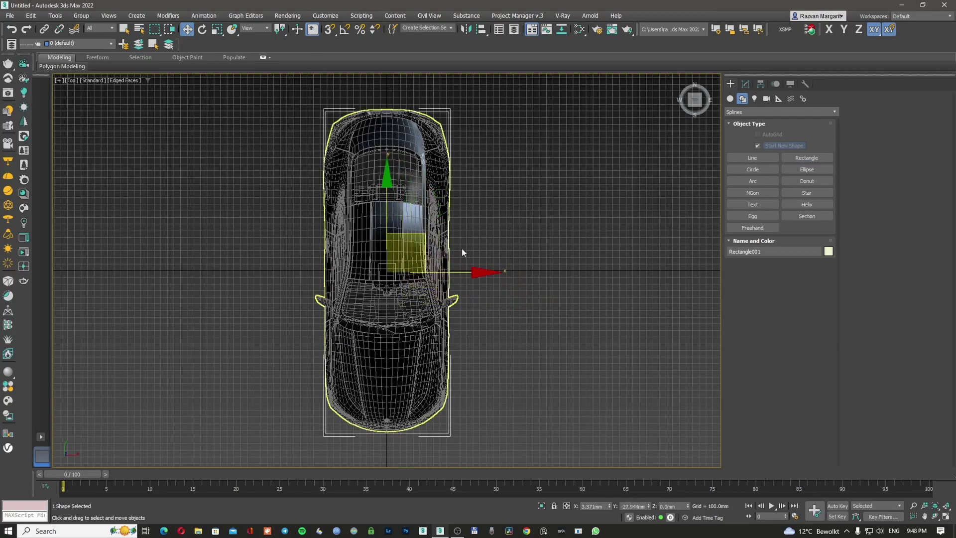
- Check the System Unit Setup unit list, then finish the rectangle at the car's full length
left_click(326, 15)
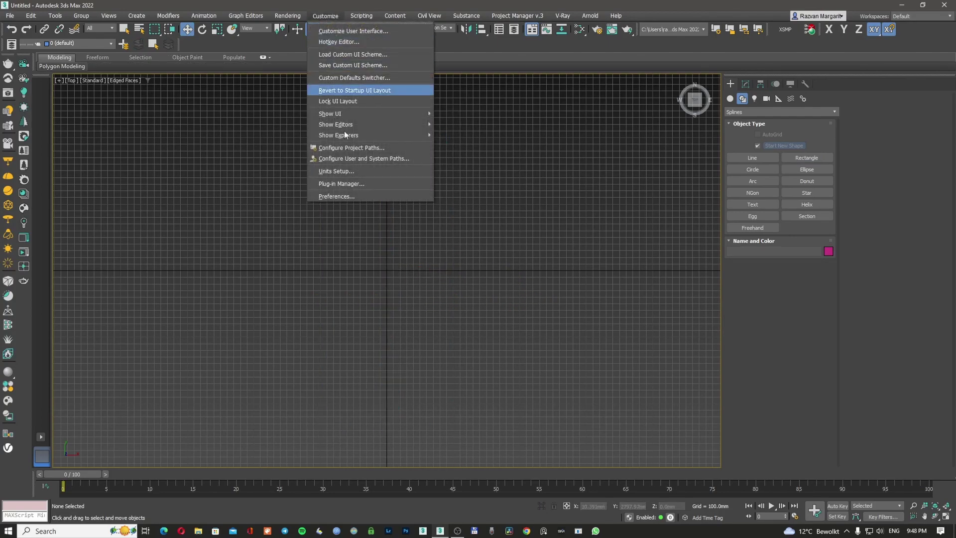
left_click(354, 170)
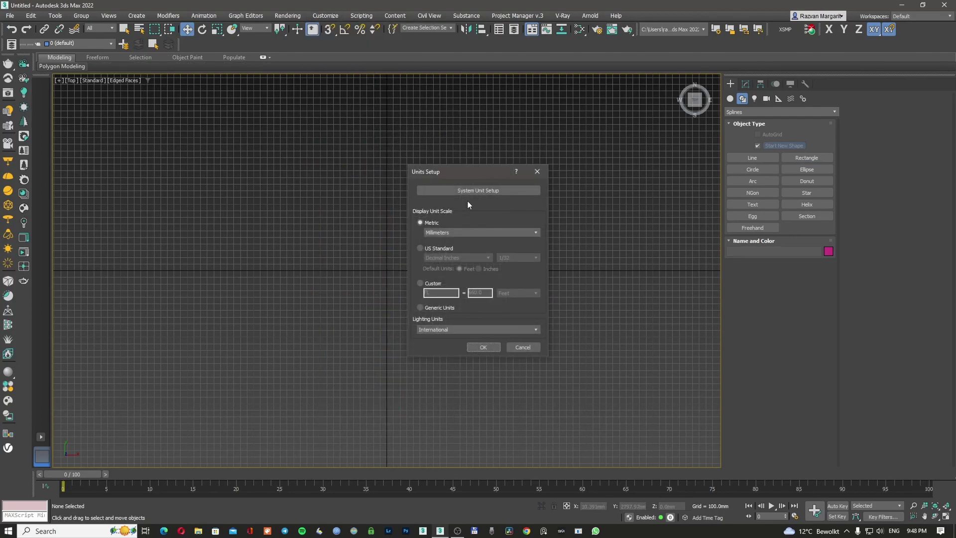
left_click(470, 193)
left_click(514, 235)
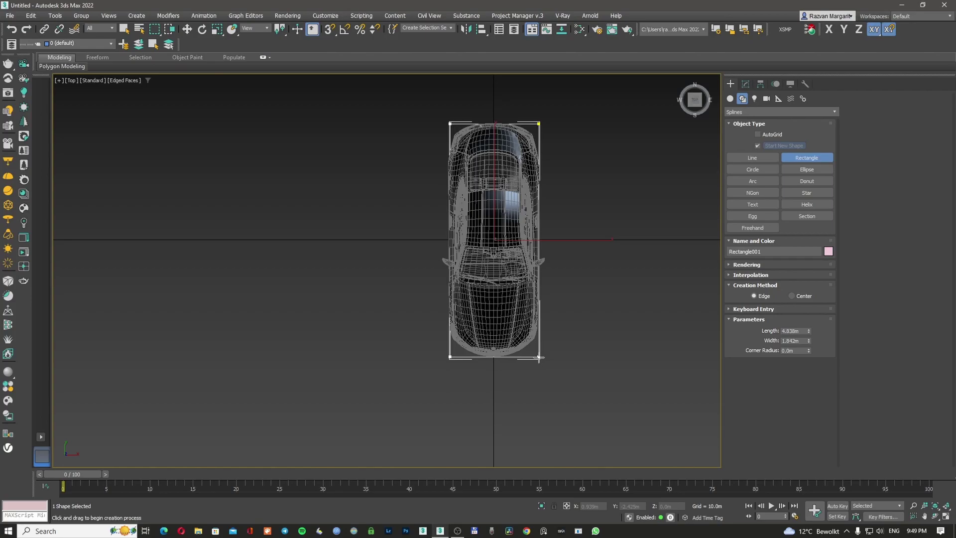
left_click_drag(538, 357, 539, 358)
right_click(530, 324)
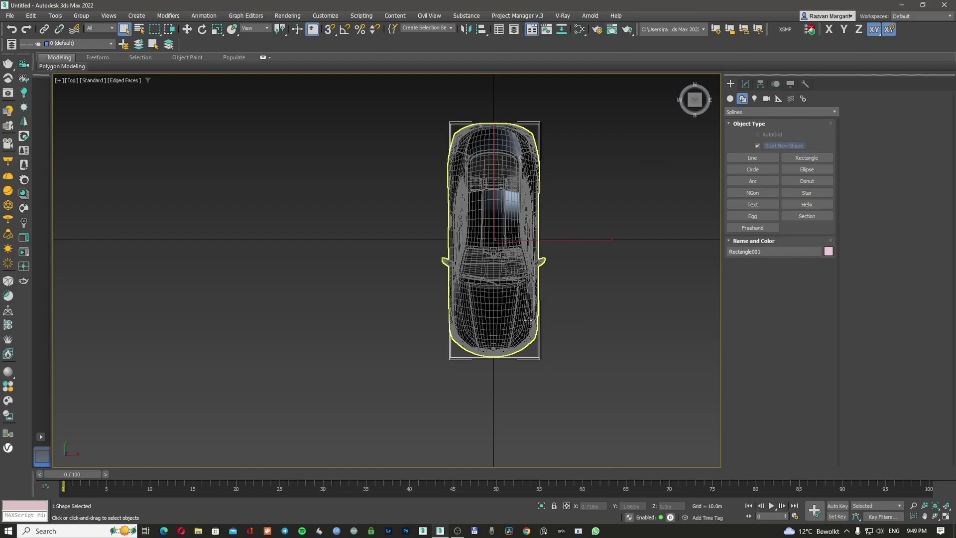
- Hide the car and zoom to Rectangle001, reading about 4.948m by 1.842m
right_click(508, 275)
left_click(552, 282)
key("w")
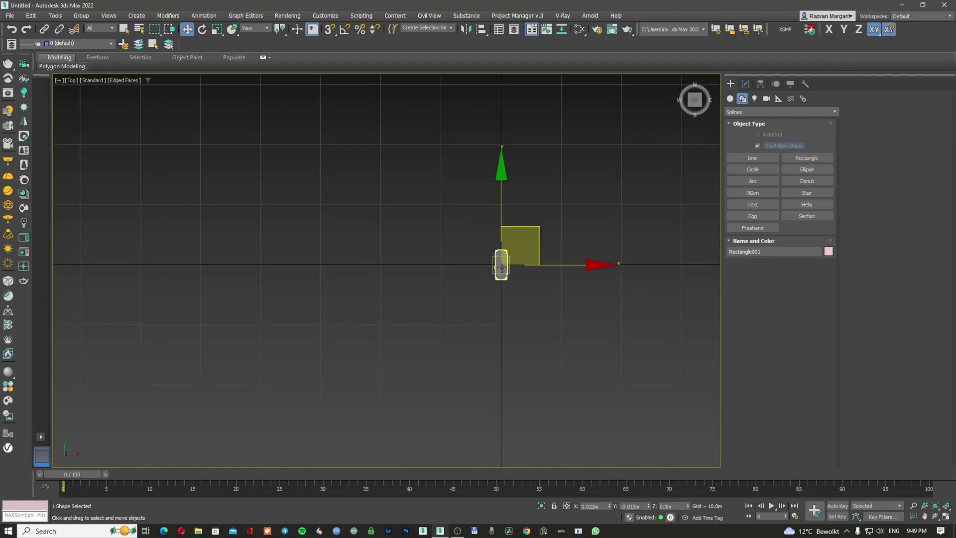
scroll(501, 266, "up", 2)
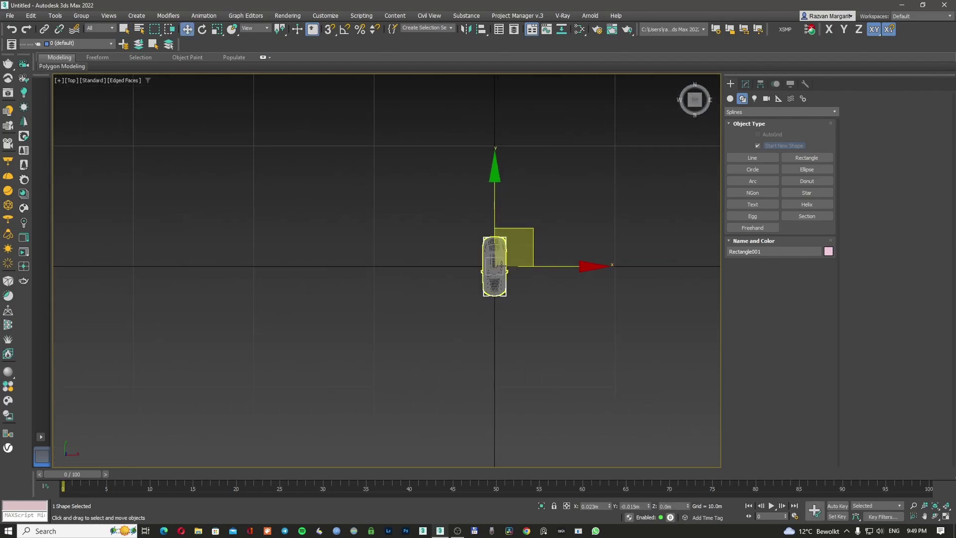
scroll(501, 267, "up", 5)
middle_click_drag(553, 227, 511, 234)
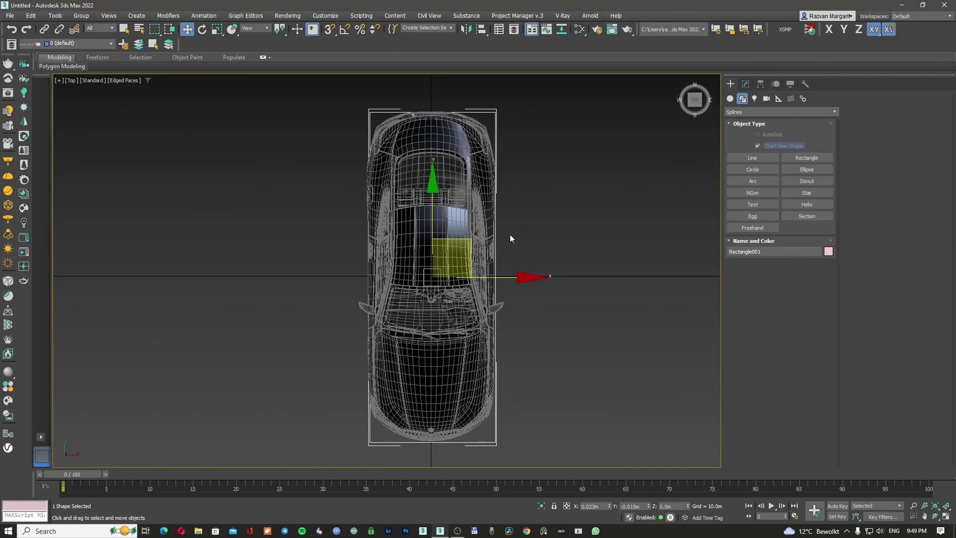
- Reselect the rectangle, then select the BMW car model
left_click(509, 219)
left_click(501, 121)
left_click(526, 140)
left_click(478, 122)
- Set 1 Unit = 1.0 Millimeters in System Unit Setup, keeping Metric meter display
left_click(294, 16)
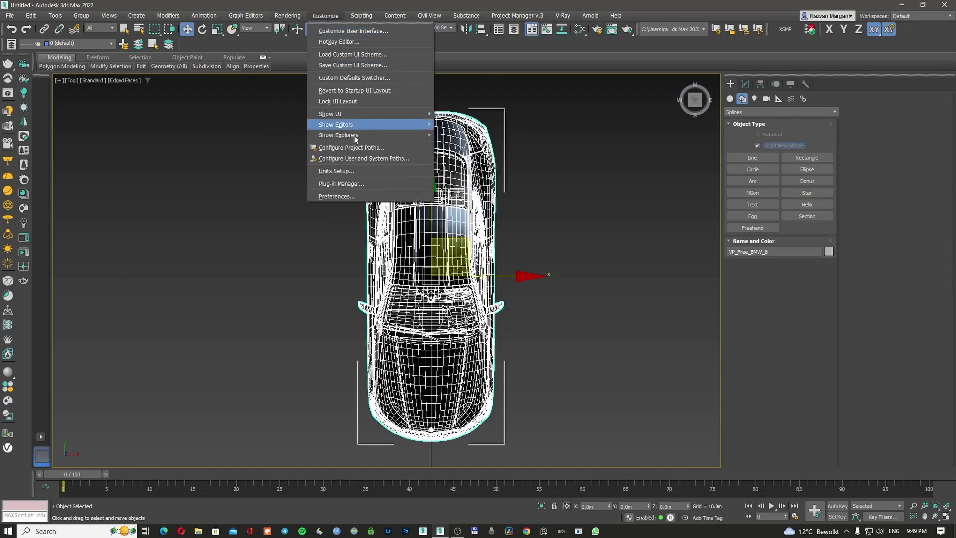
left_click(336, 168)
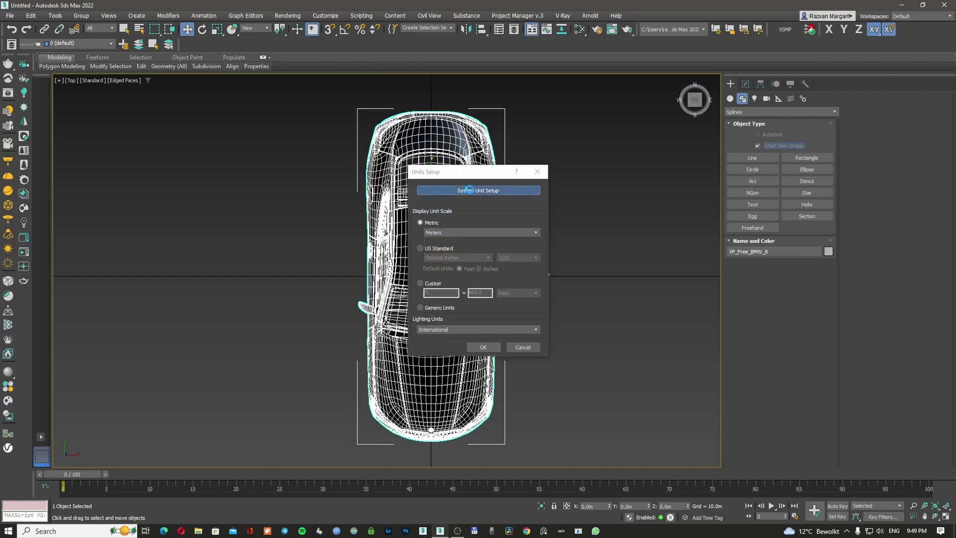
left_click(464, 192)
left_click(513, 234)
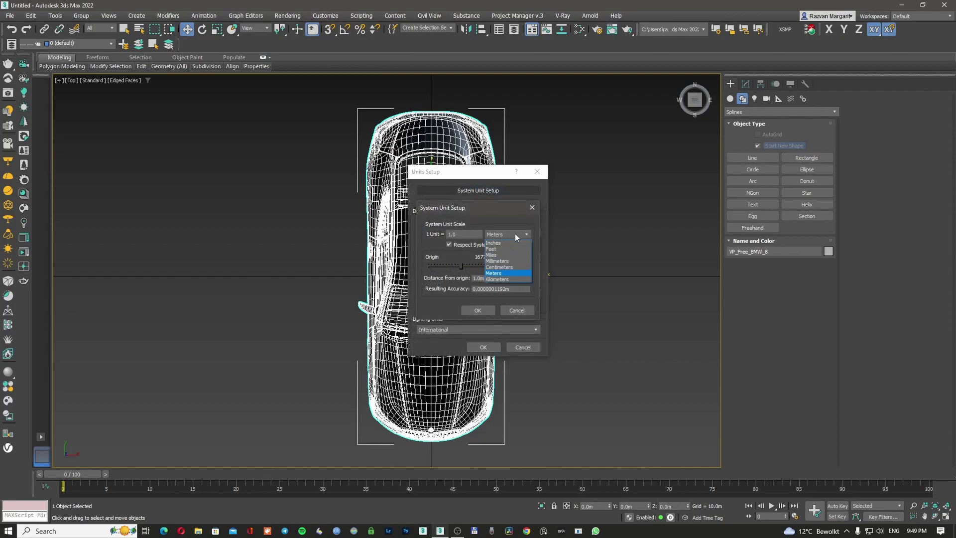
left_click(506, 263)
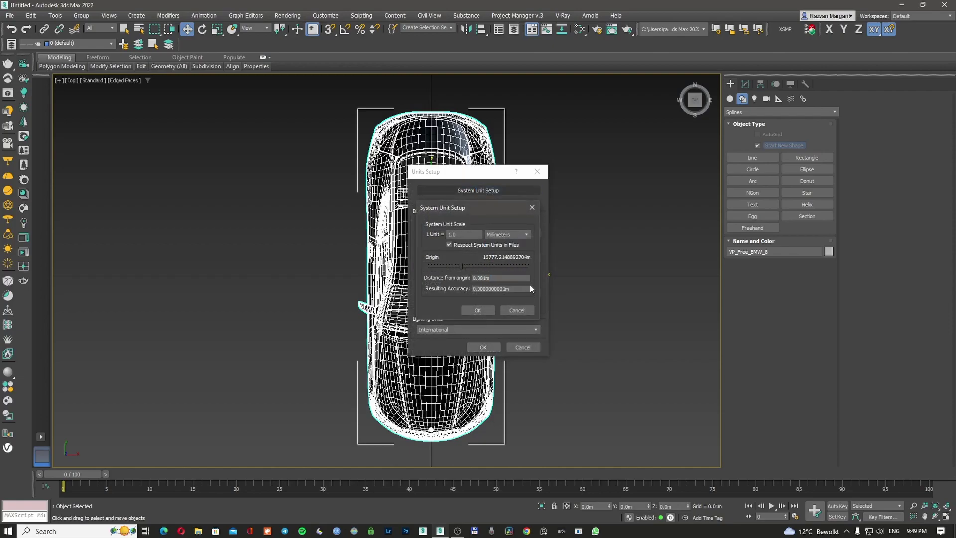
left_click(477, 310)
left_click(458, 232)
left_click(463, 240)
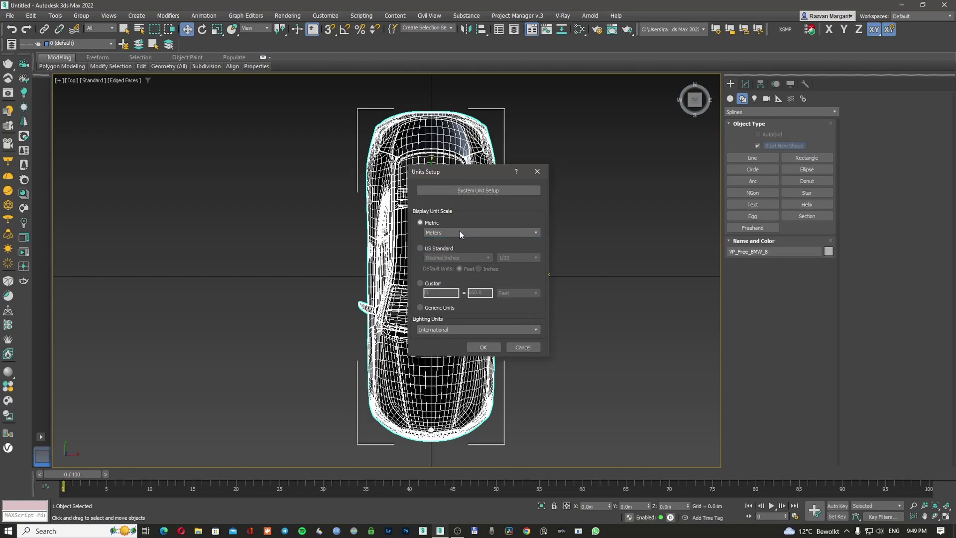
left_click(484, 347)
left_click(747, 84)
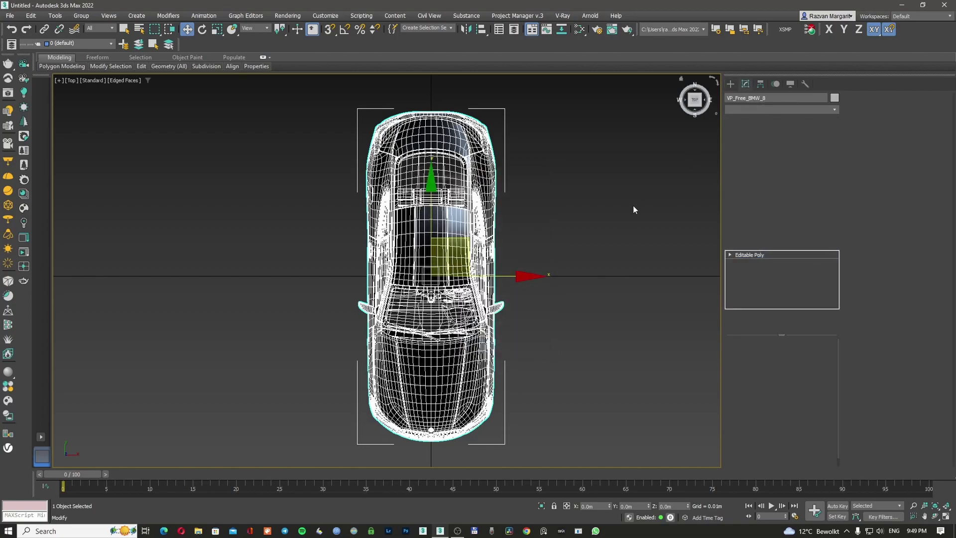
left_click(561, 193)
- Draw a Rectangle spline around the car
left_click(731, 84)
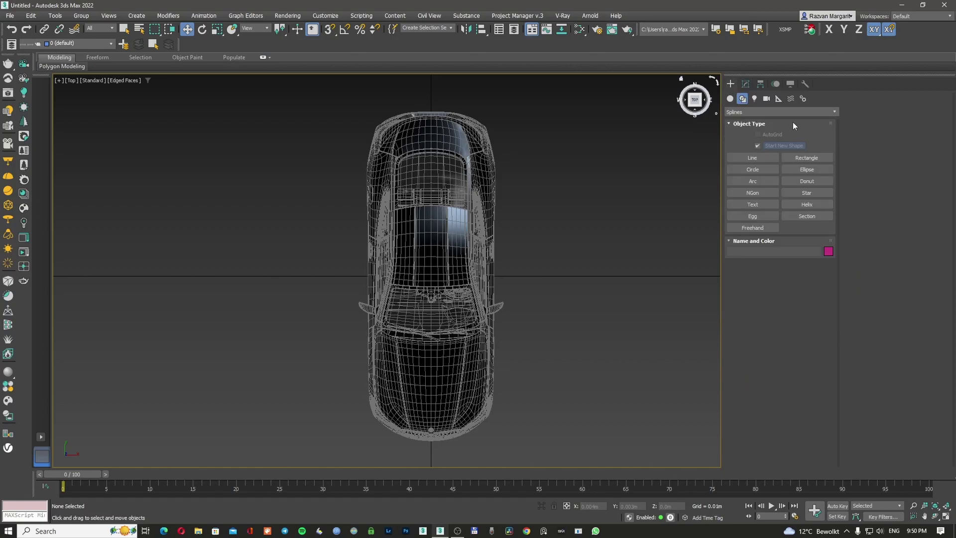
left_click(806, 158)
left_click_drag(502, 107, 366, 441)
- Merge the BMW .max file again with Use Scene Material, and activate Move
left_click(10, 15)
mouse_move(64, 138)
left_click(139, 149)
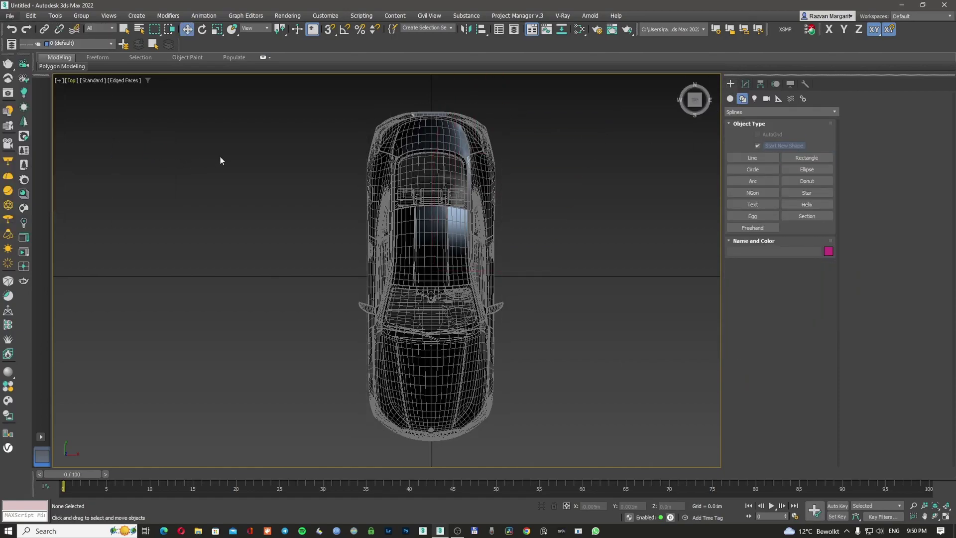
key("Return")
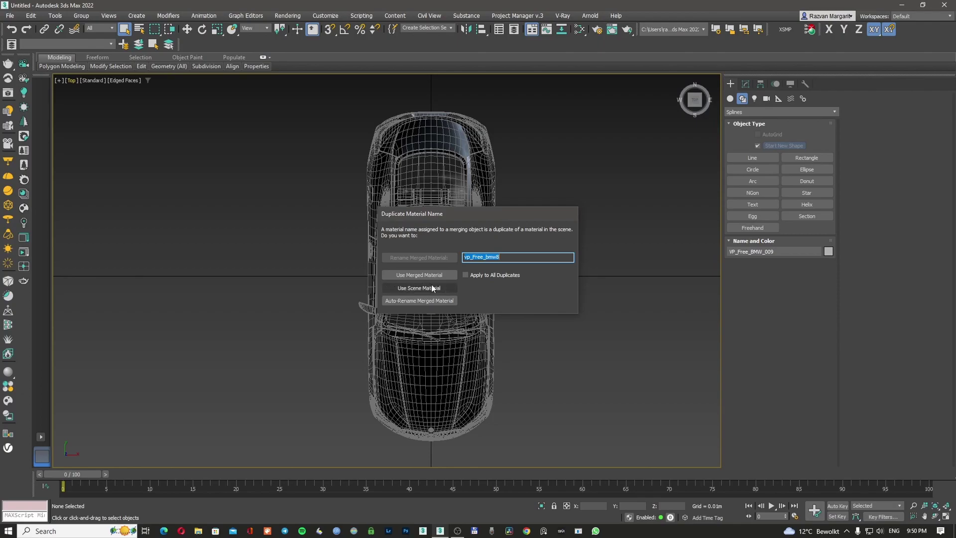
left_click(418, 288)
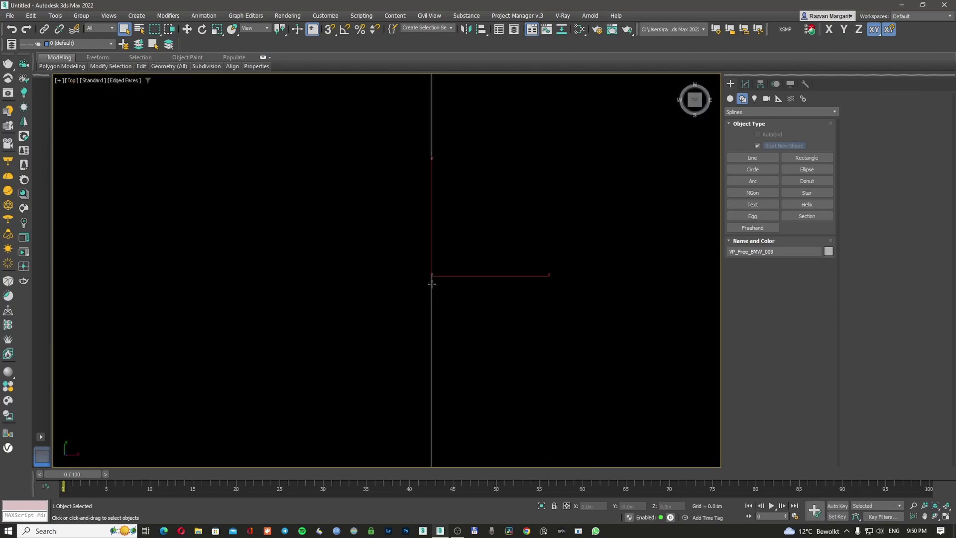
right_click(435, 278)
left_click(439, 282)
scroll(437, 283, "down", 10)
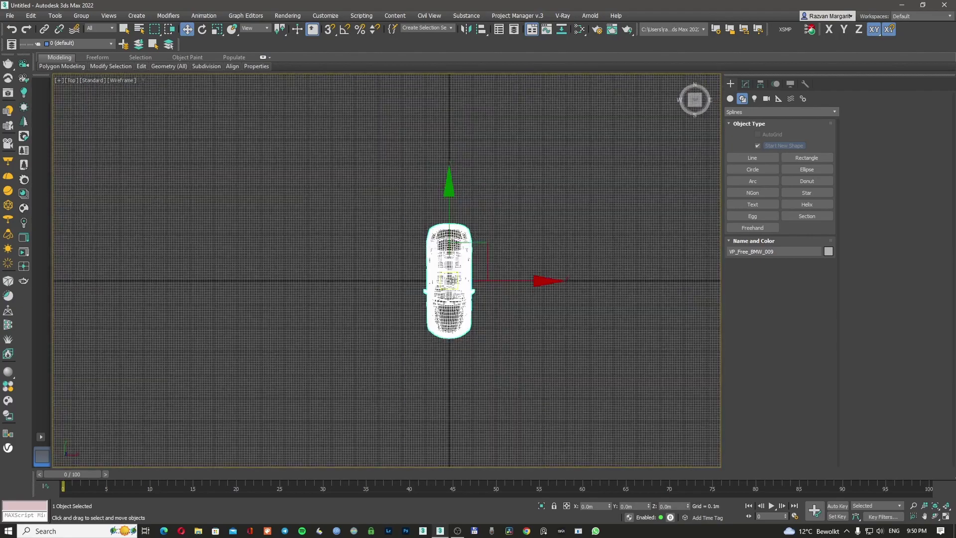
- Move the merged car to the right along X, then deselect it
scroll(438, 283, "up", 3)
scroll(439, 281, "up", 6)
scroll(439, 282, "down", 9)
scroll(440, 279, "up", 4)
left_click_drag(484, 264, 567, 263)
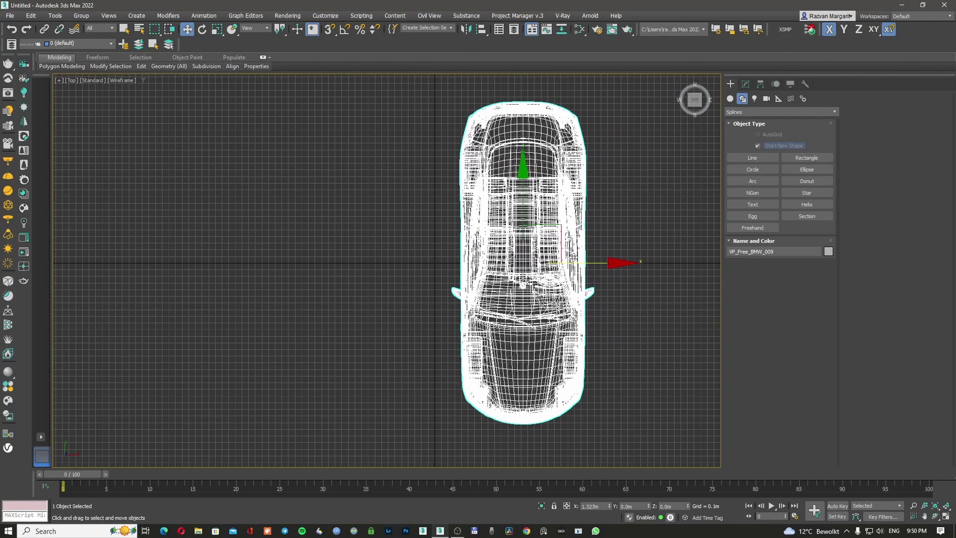
left_click(649, 214)
- Draw a rectangle over the merged car, then zoom to fit the original car
left_click(799, 157)
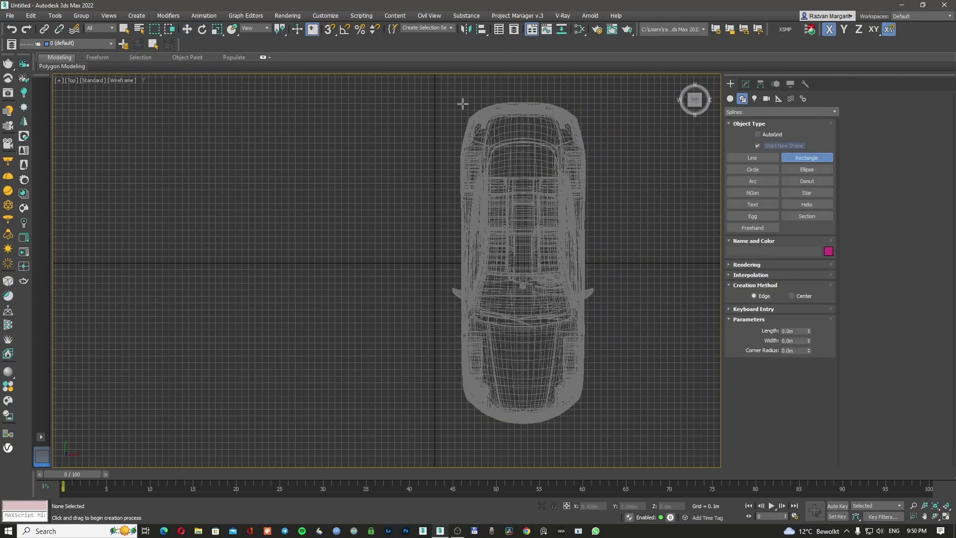
left_click_drag(462, 103, 583, 423)
right_click(452, 285)
scroll(436, 261, "up", 15)
key("z")
left_click(392, 261)
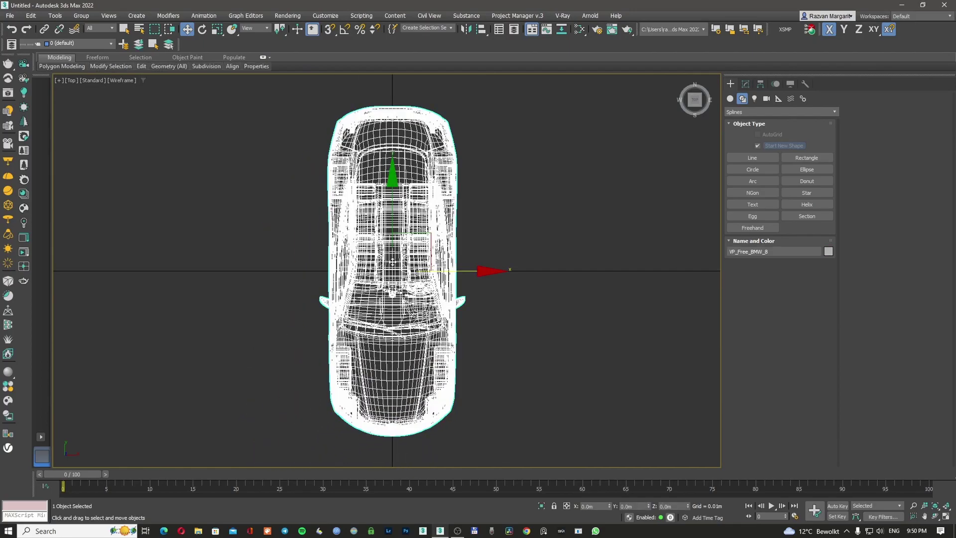
scroll(393, 261, "down", 4)
left_click(326, 15)
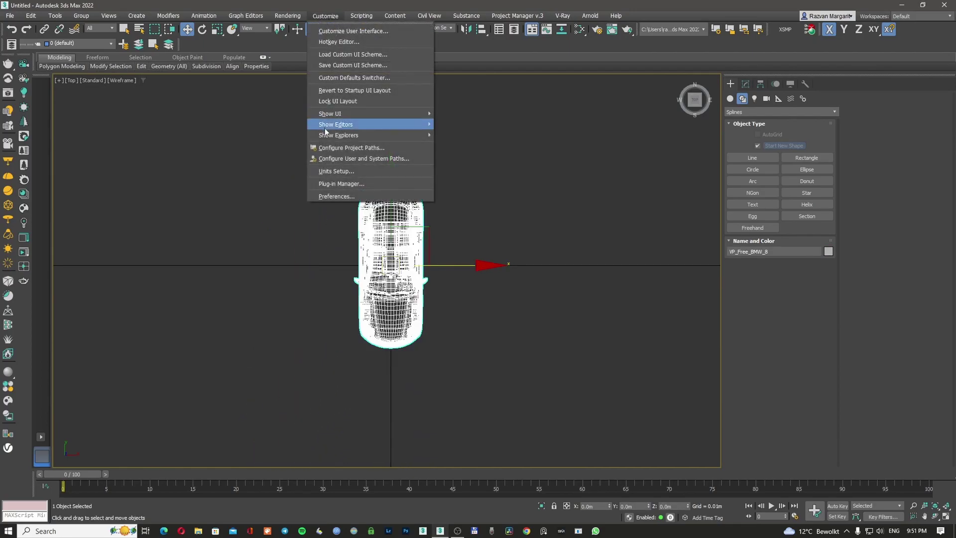
left_click(336, 171)
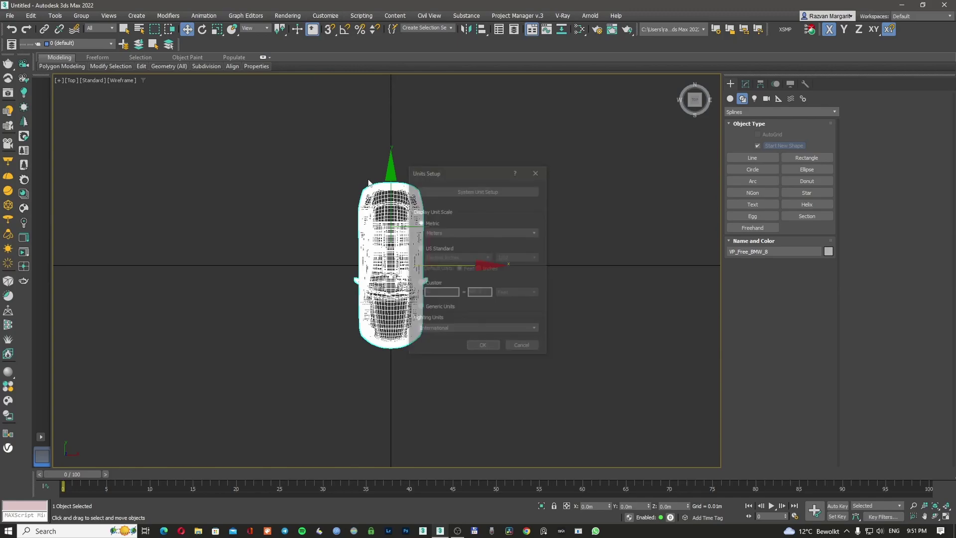
left_click(467, 191)
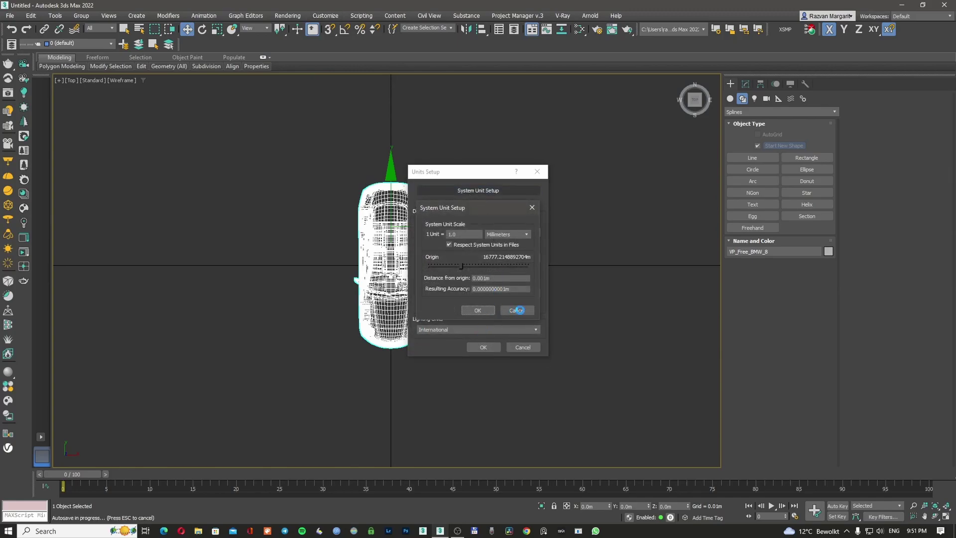
left_click(518, 310)
left_click(522, 347)
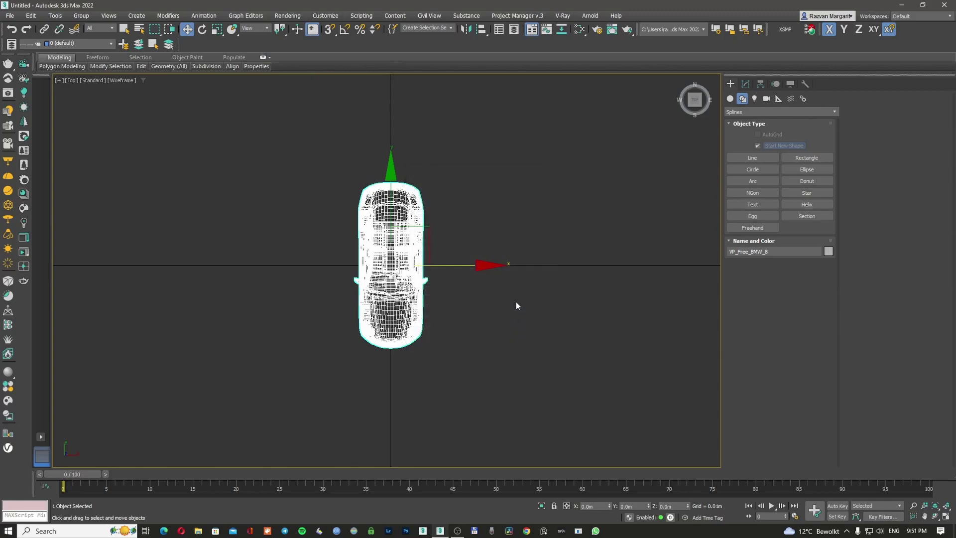
scroll(383, 295, "down", 10)
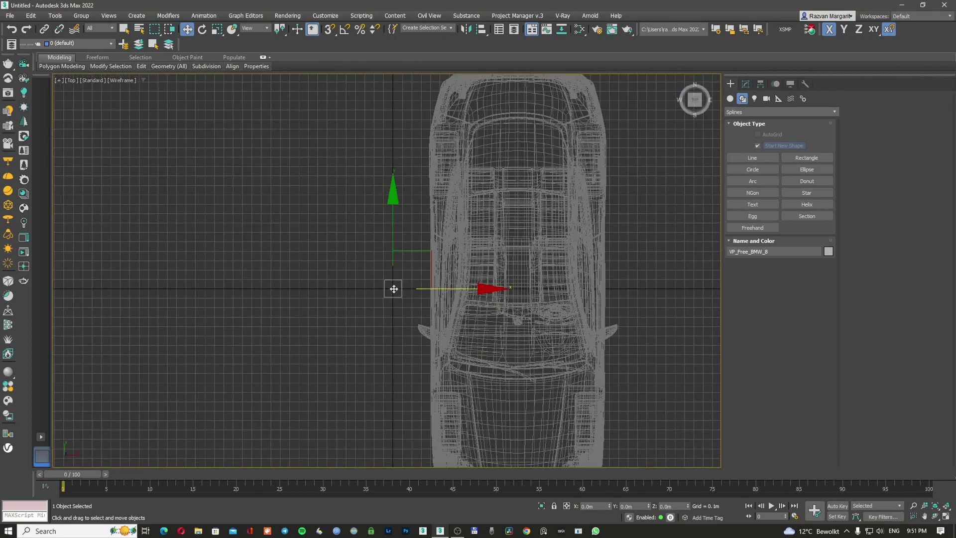
- Zoom in and out in Top view to compare the tiny original car with the full-size one
scroll(393, 288, "up", 8)
scroll(372, 290, "down", 3)
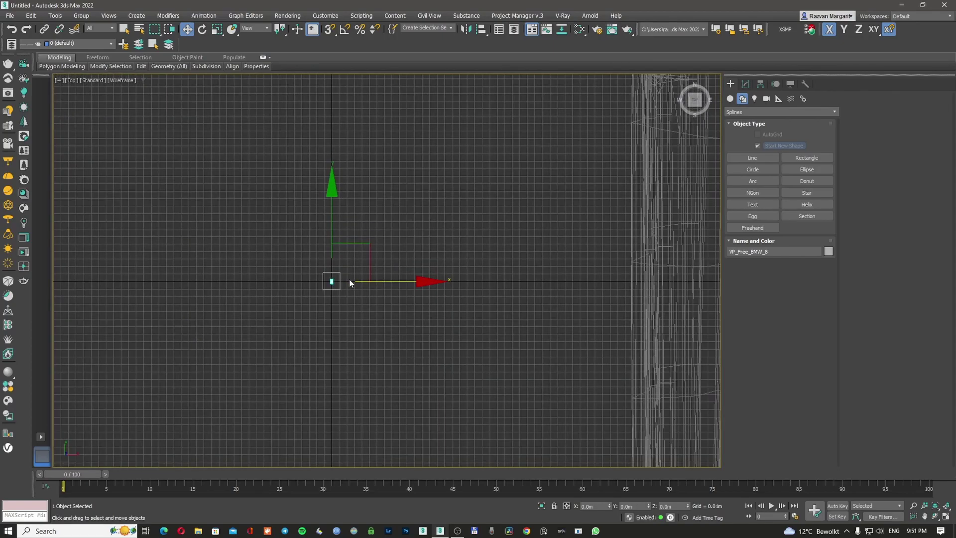
scroll(349, 282, "down", 3)
scroll(450, 269, "down", 2)
scroll(450, 268, "up", 1)
scroll(452, 267, "down", 1)
scroll(453, 267, "up", 2)
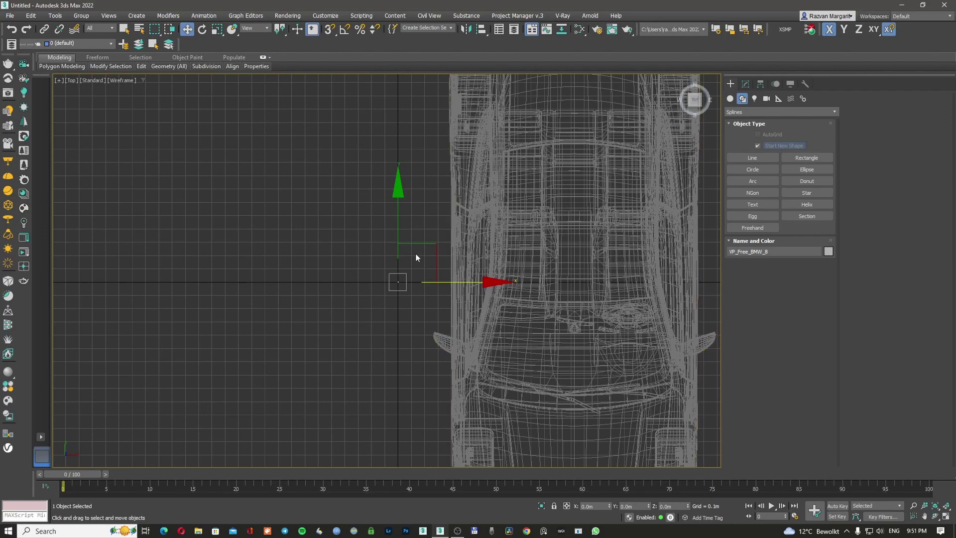
scroll(374, 273, "down", 5)
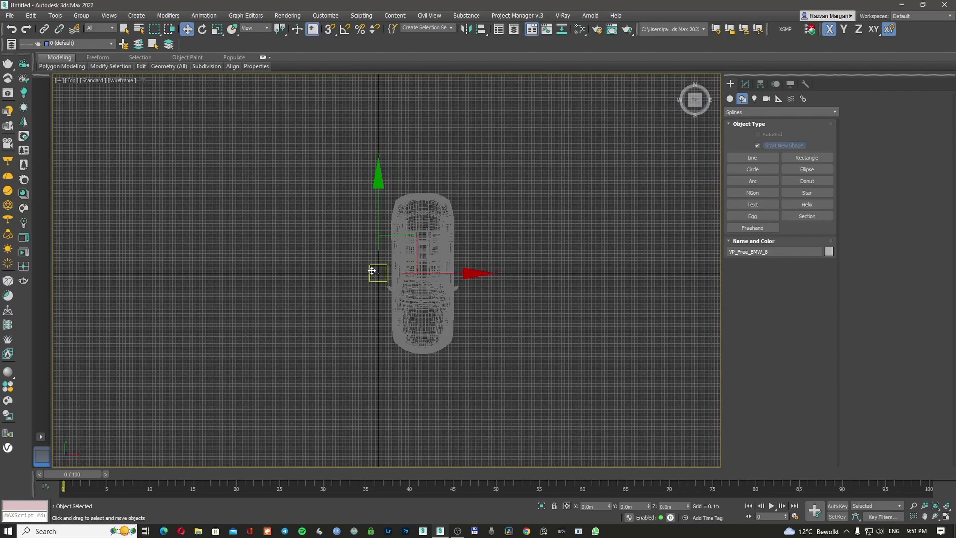
scroll(374, 272, "up", 3)
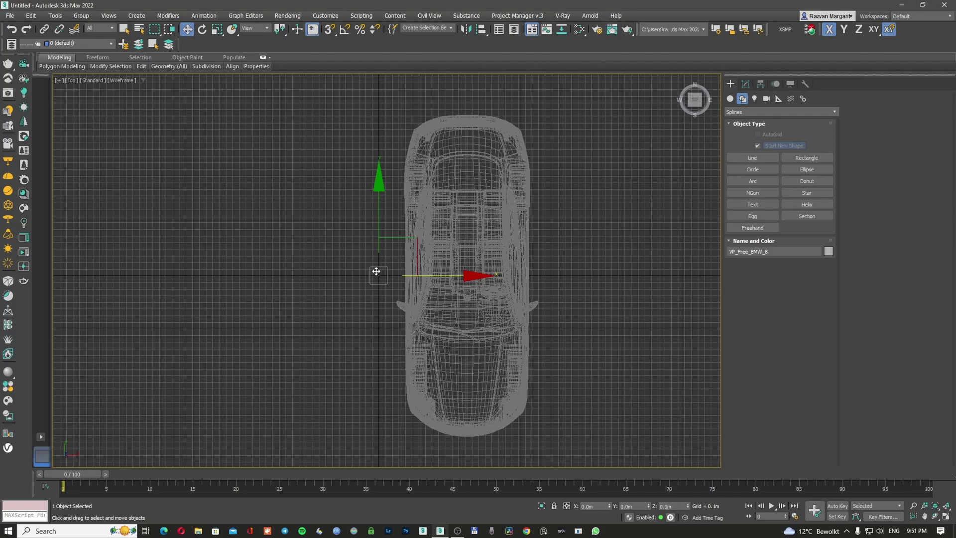
- Reselect the original car and box-select both car objects
left_click(344, 265)
left_click(391, 289)
scroll(409, 281, "up", 3)
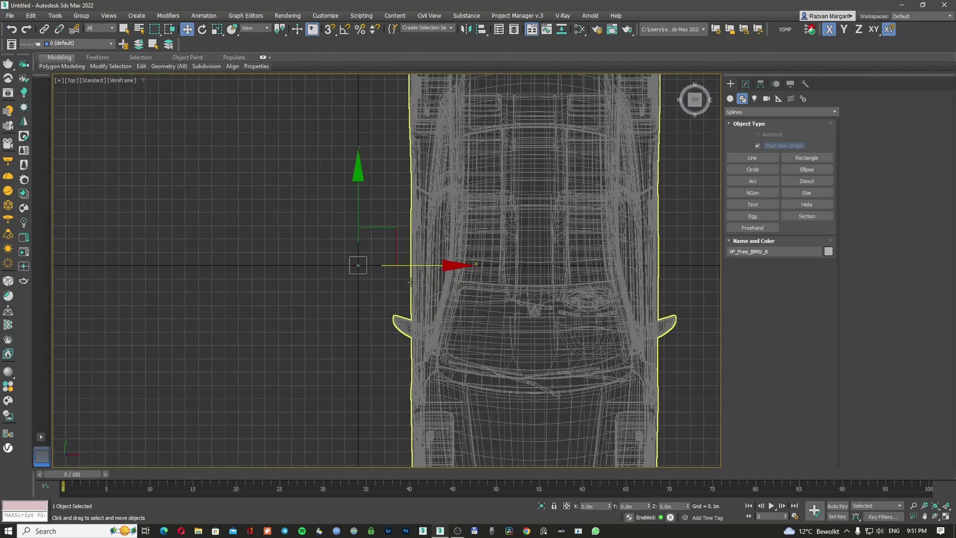
scroll(411, 282, "up", 4)
scroll(418, 235, "down", 3)
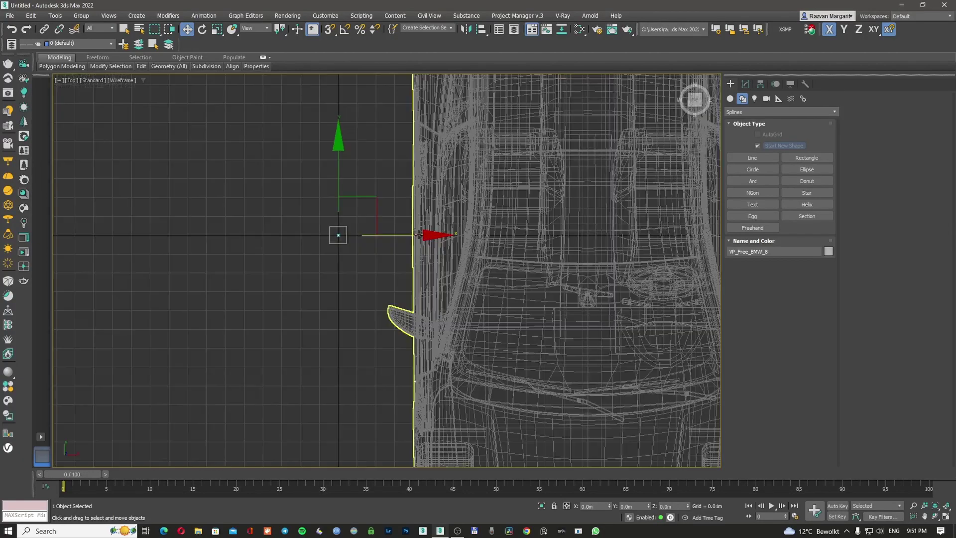
scroll(418, 234, "down", 4)
left_click_drag(363, 91, 549, 387)
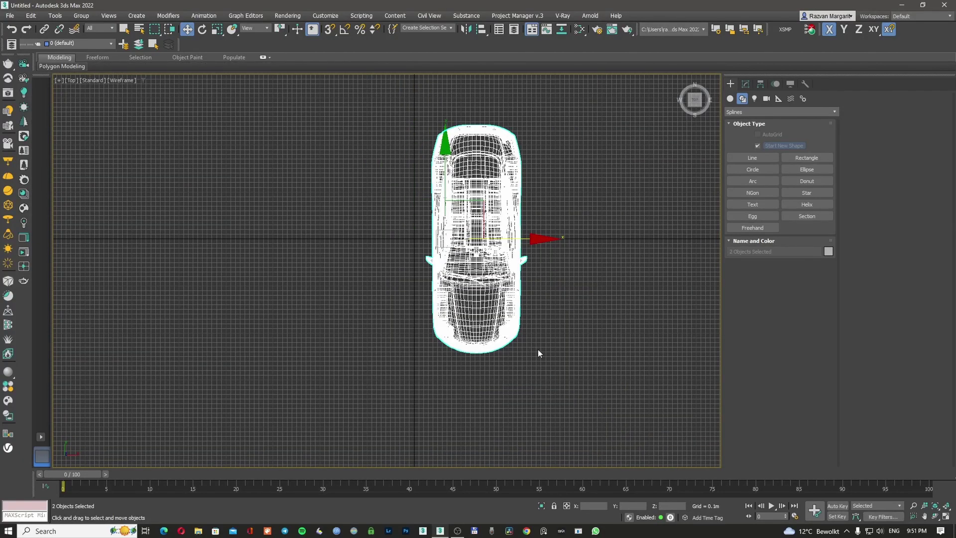
- Delete both selected car objects with the Delete key
key("Delete")
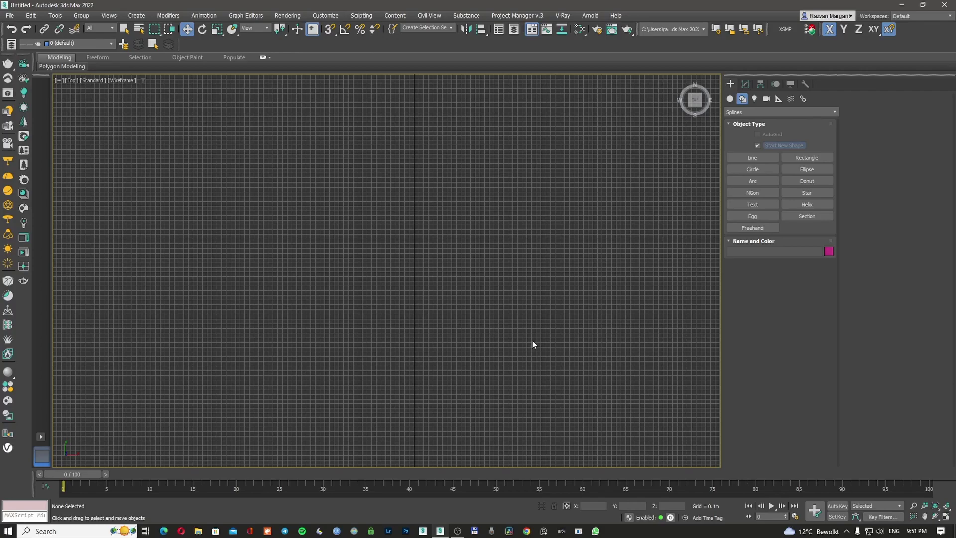